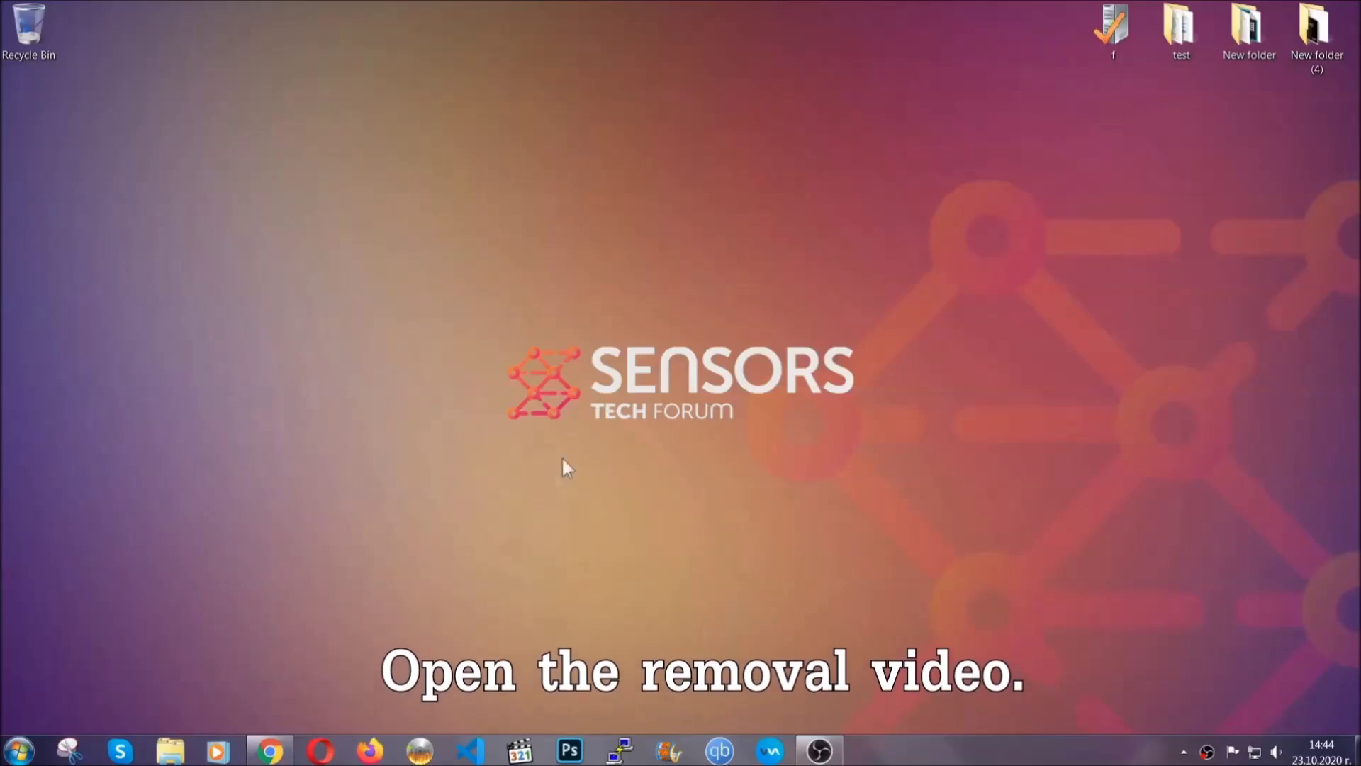
- Follow the sensorstechforum link under the ransomware video, then download and launch SpyHunter-Installer.exe
left_click(270, 753)
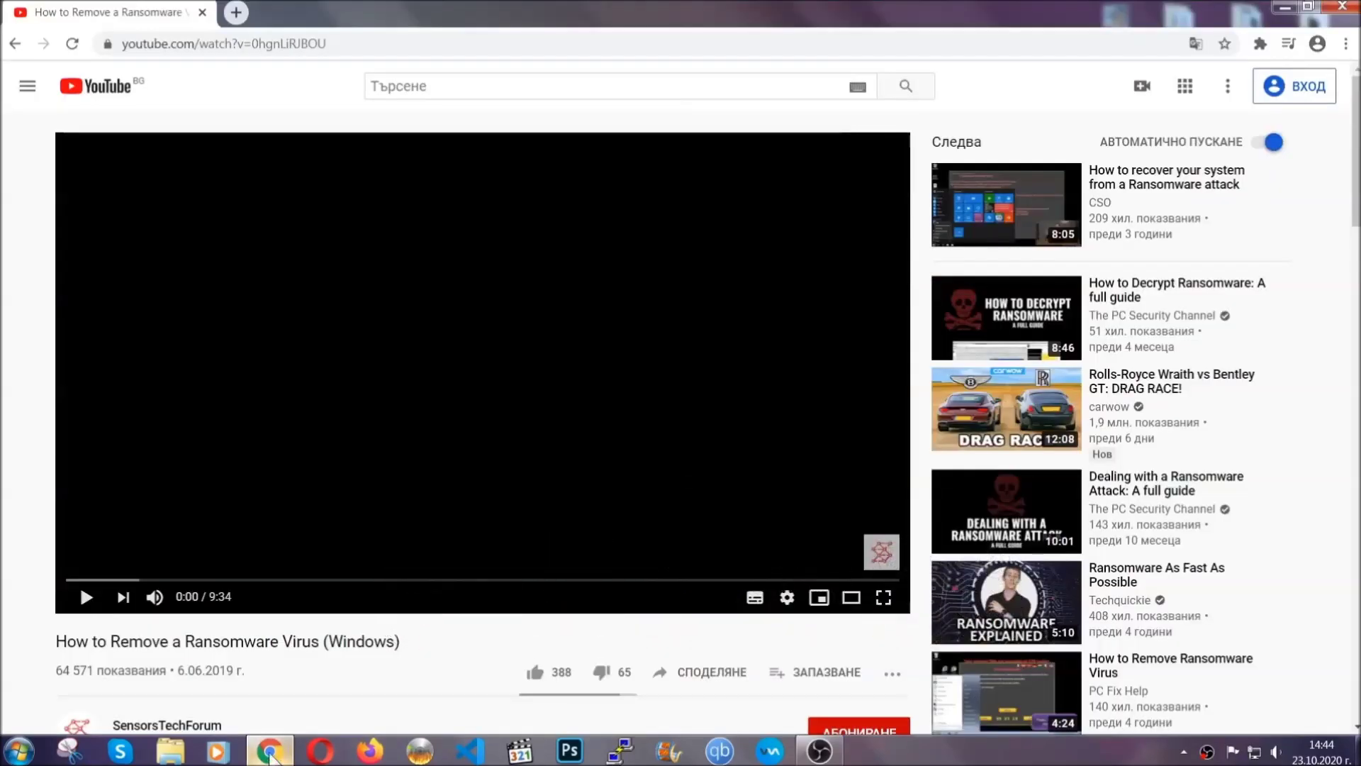
scroll(250, 578, "down", 3)
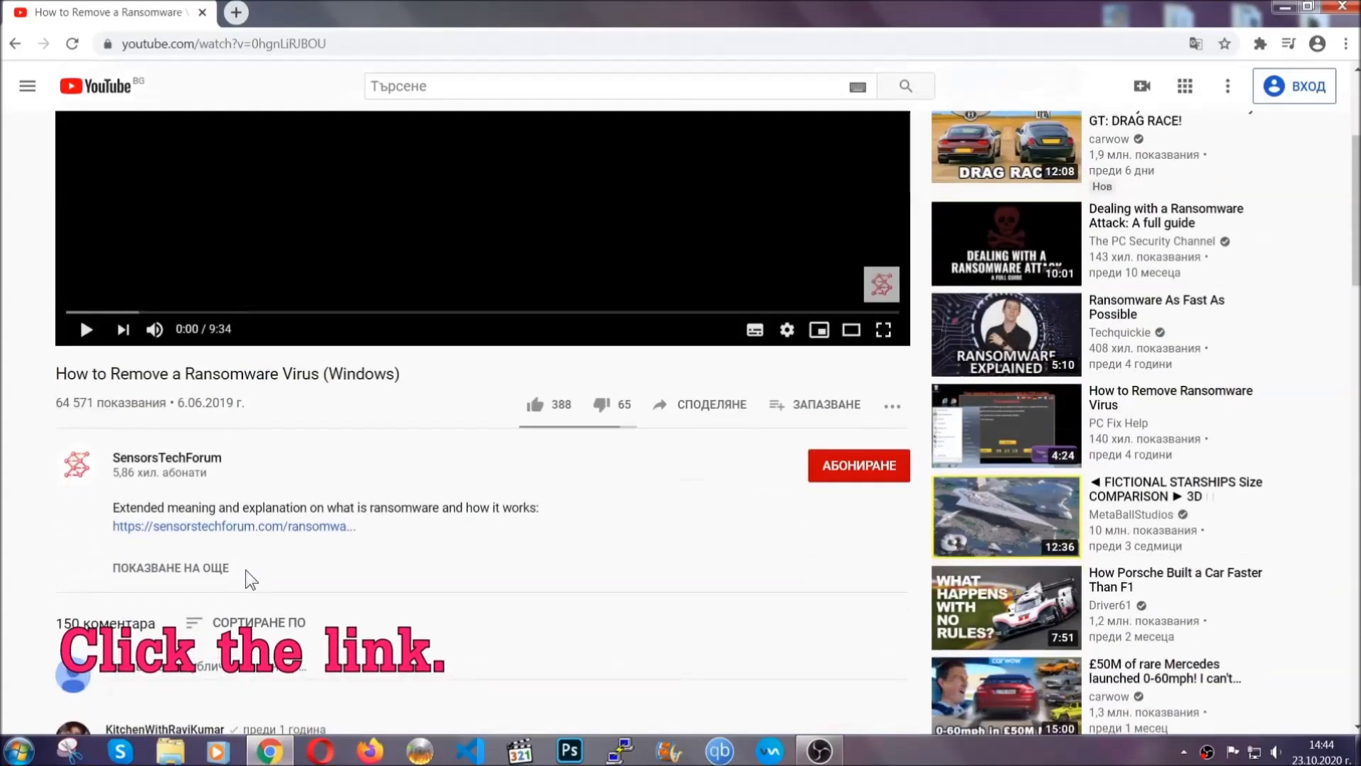
left_click(269, 528)
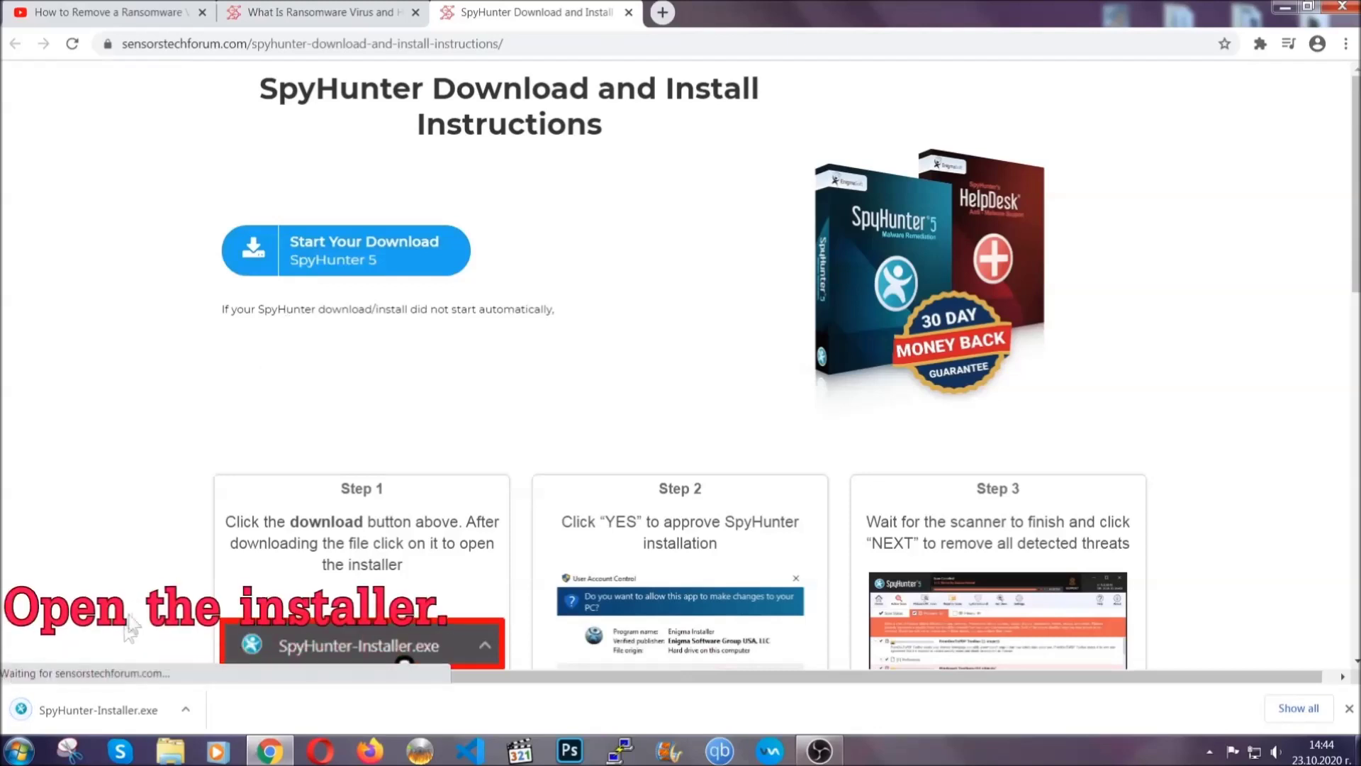
left_click(96, 707)
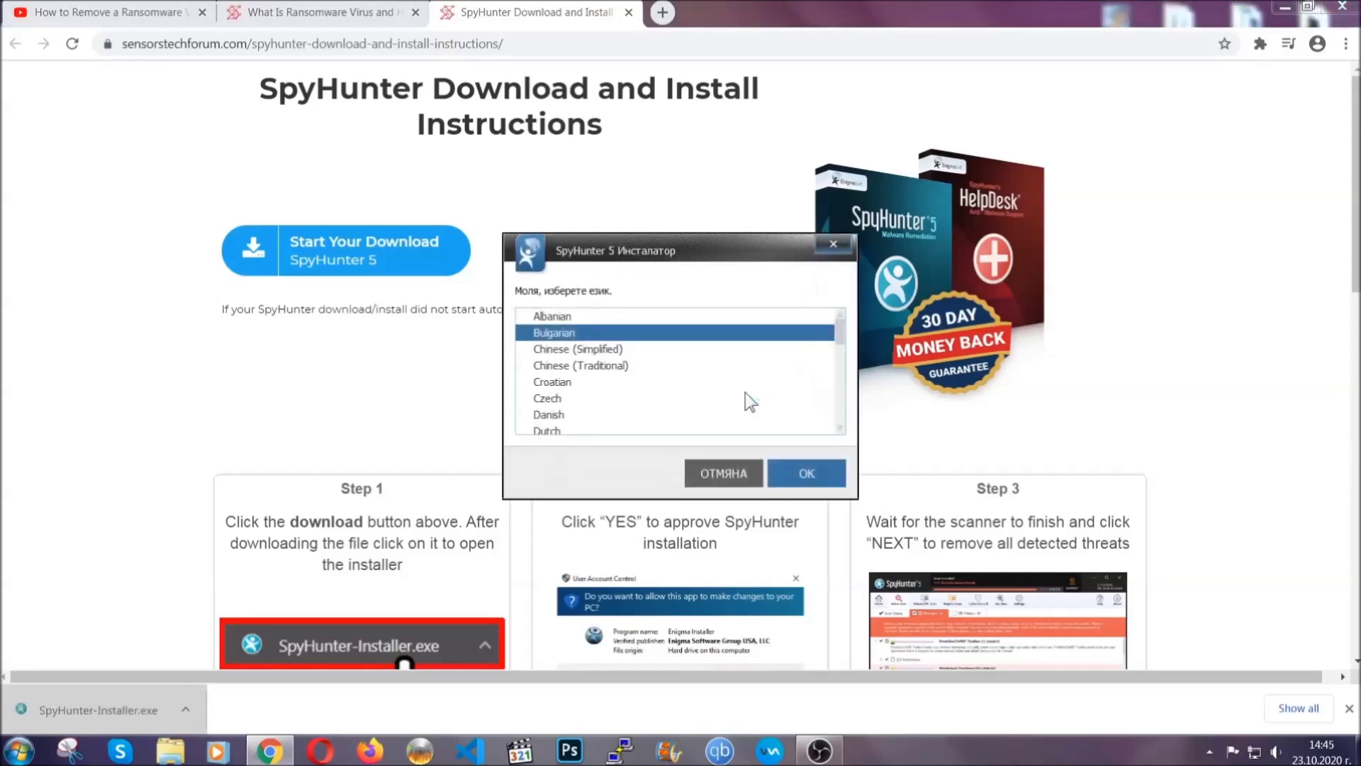
- Install SpyHunter 5 in English with the EULA accepted, then close the finished installer
scroll(709, 394, "down", 3)
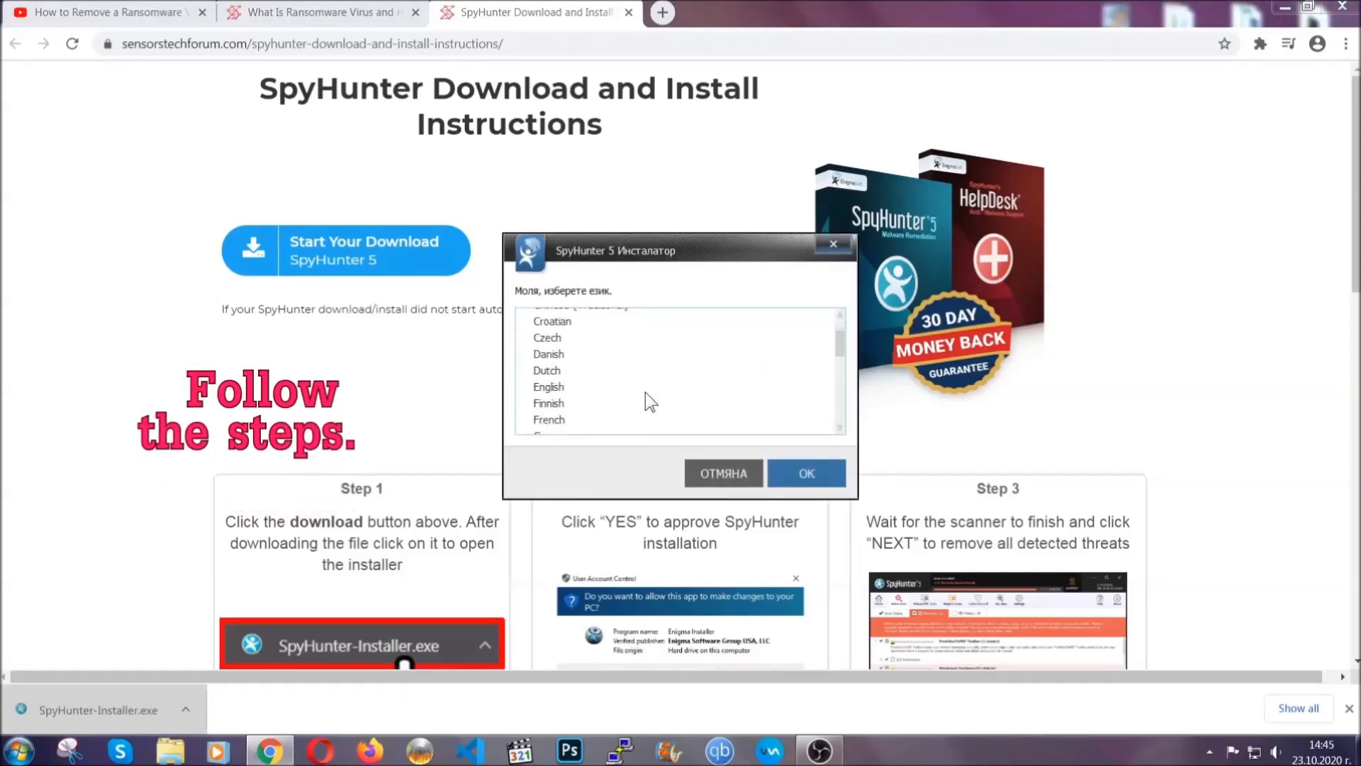
left_click(641, 386)
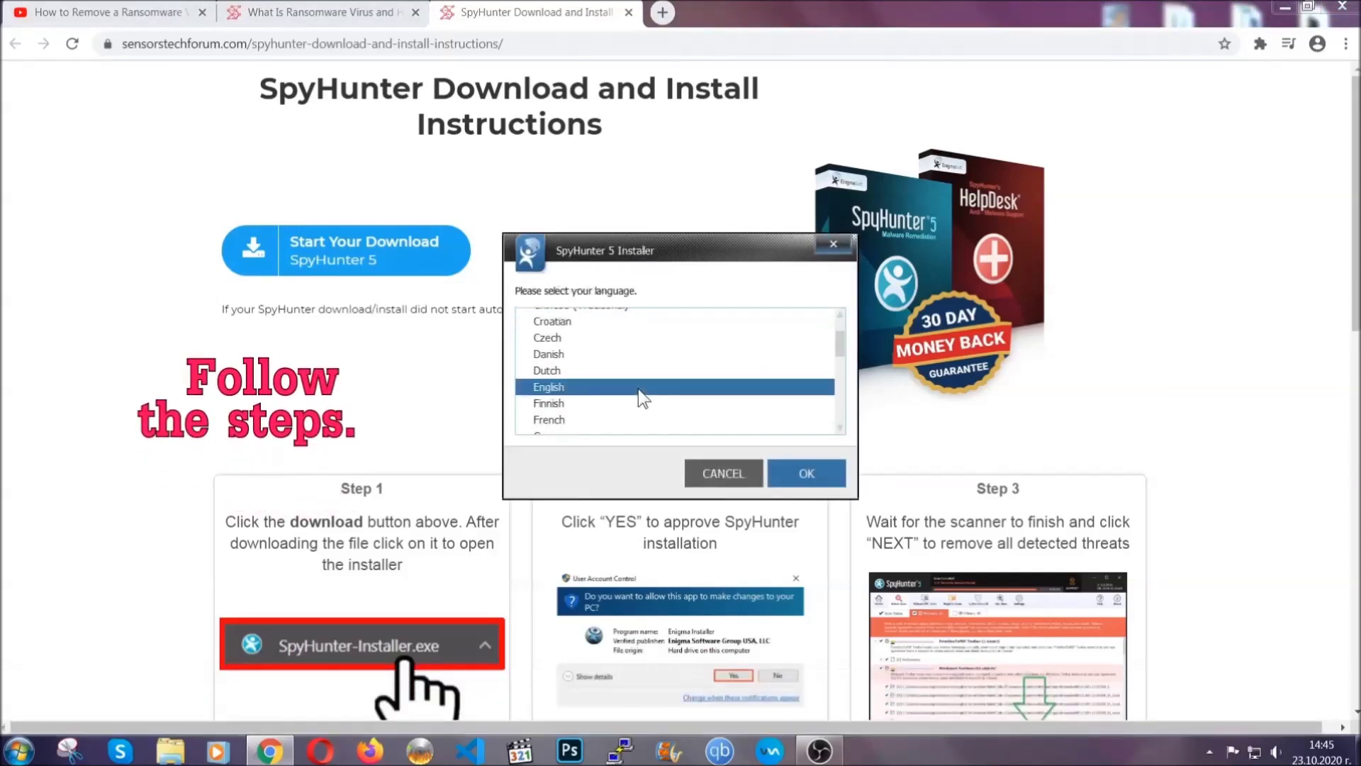
left_click(793, 472)
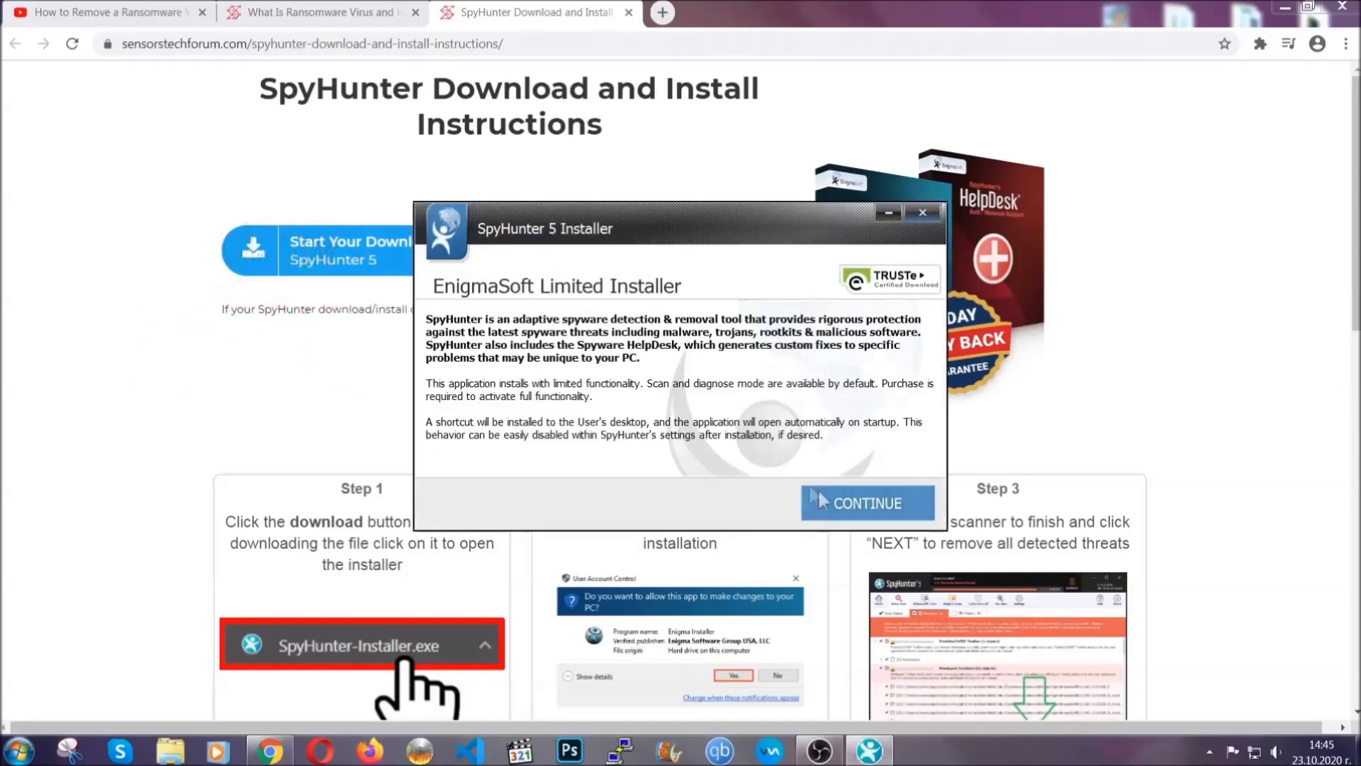
left_click(820, 496)
left_click(780, 460)
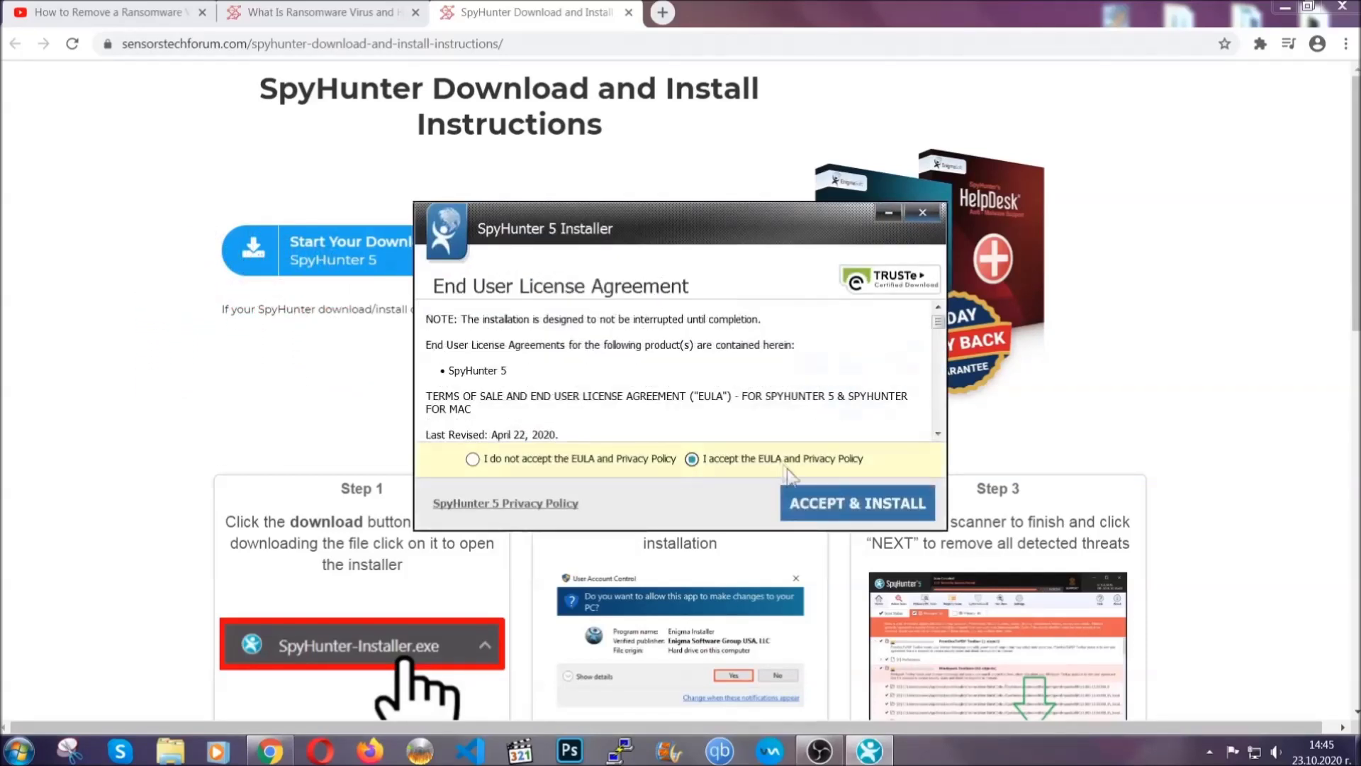
left_click(812, 503)
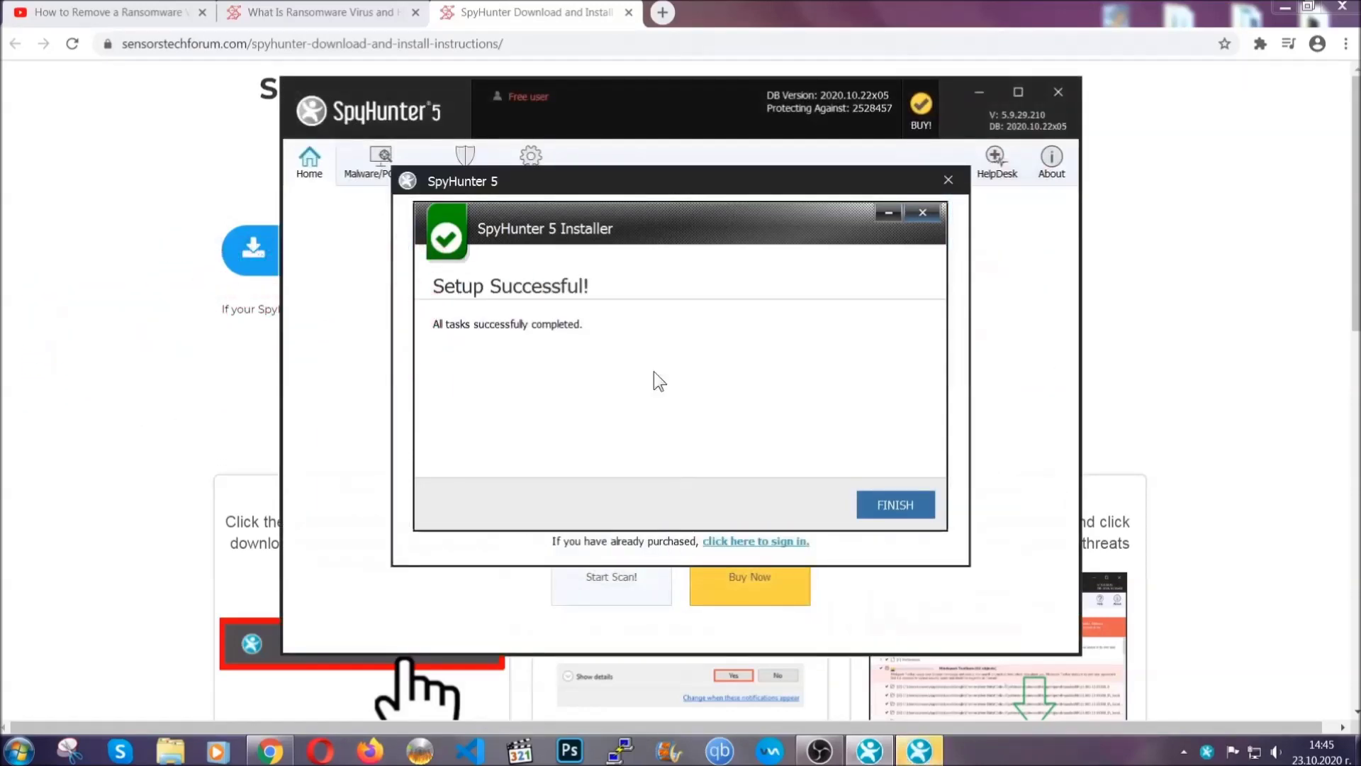
left_click(871, 508)
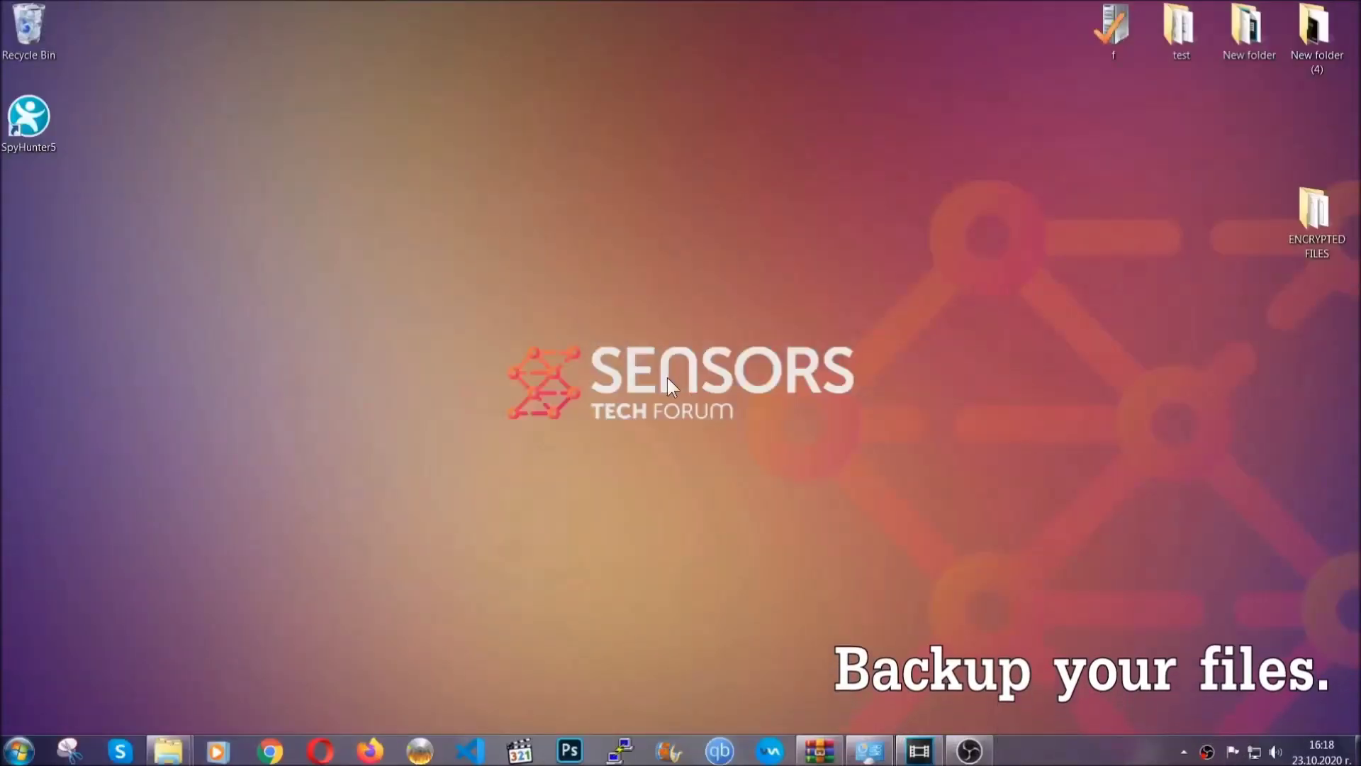
- Copy all six .efji files from the ENCRYPTED FILES folder
double_click(1308, 218)
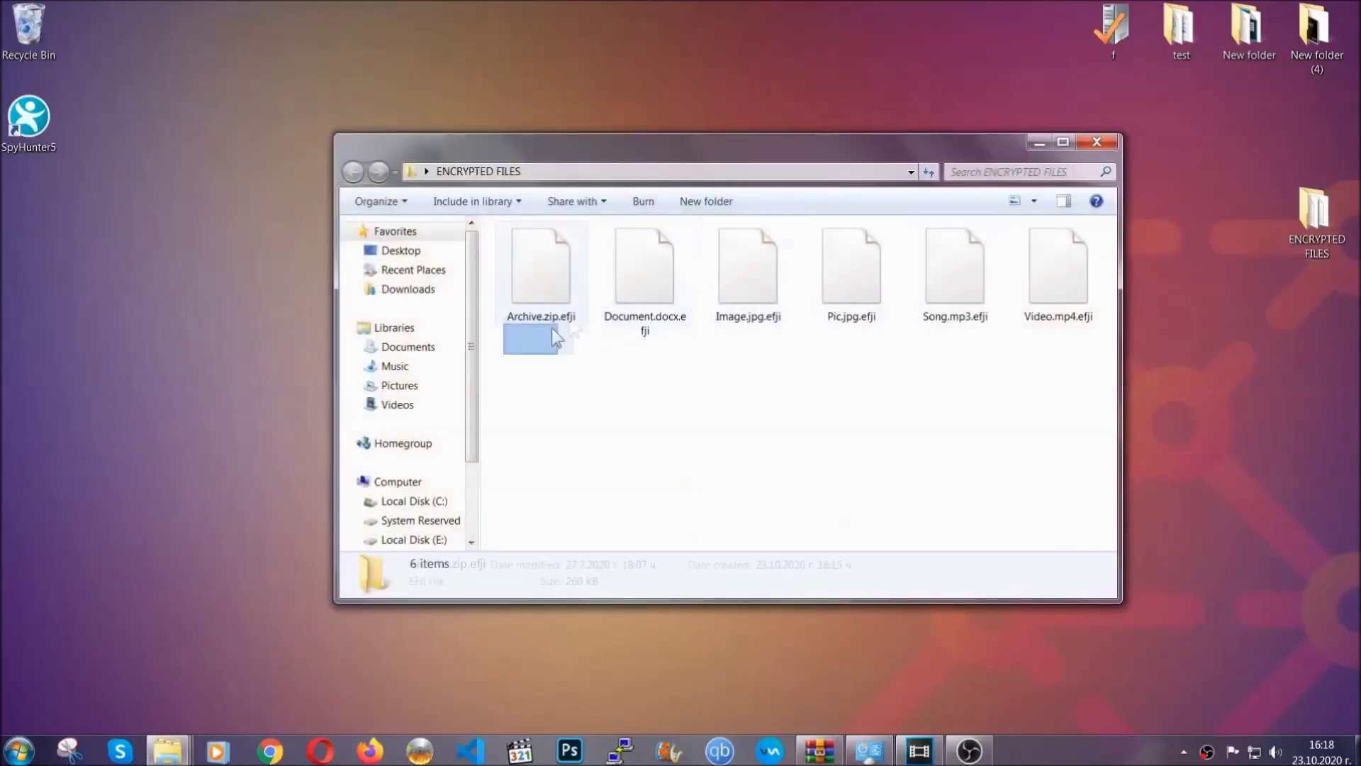
left_click_drag(551, 329, 1064, 253)
right_click(1065, 252)
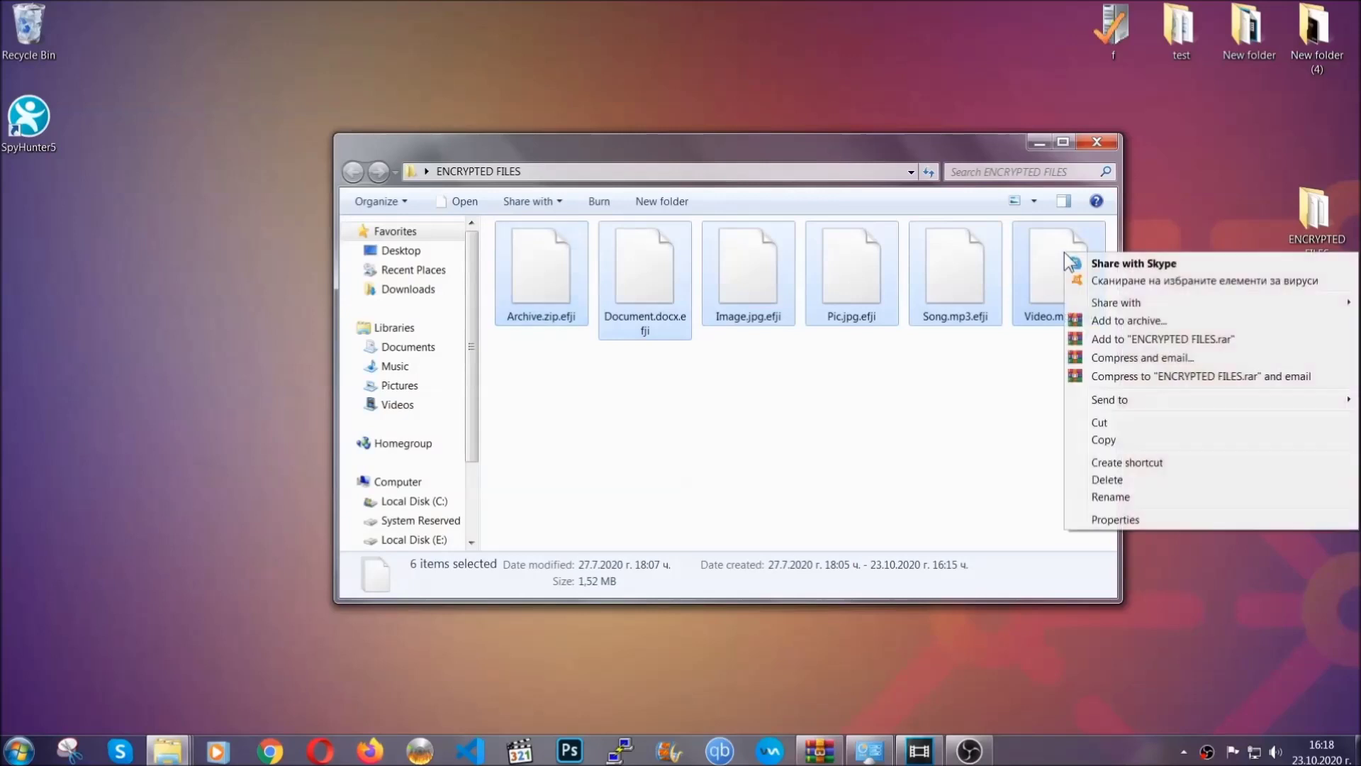
left_click(1102, 441)
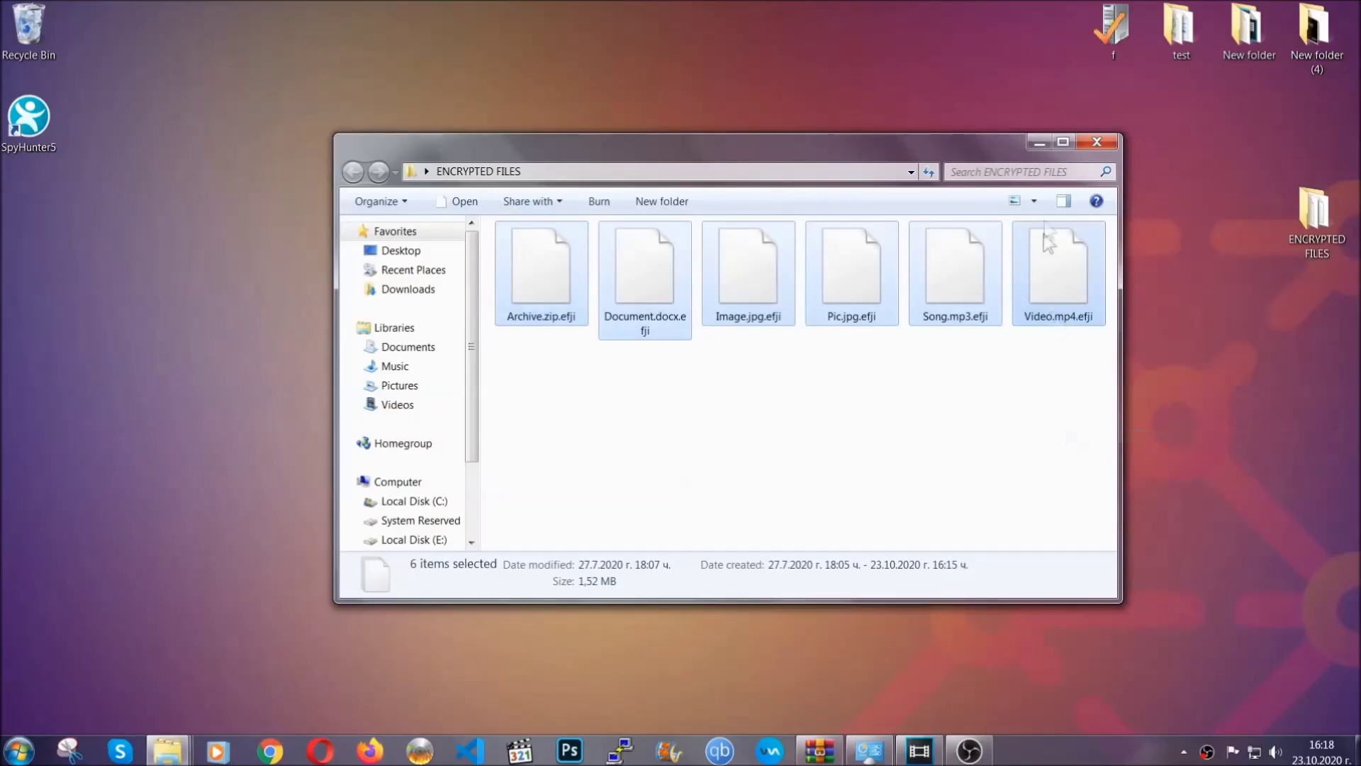
- Paste the six files onto FLASH DRIVE (H:) and close the window
left_click(1042, 143)
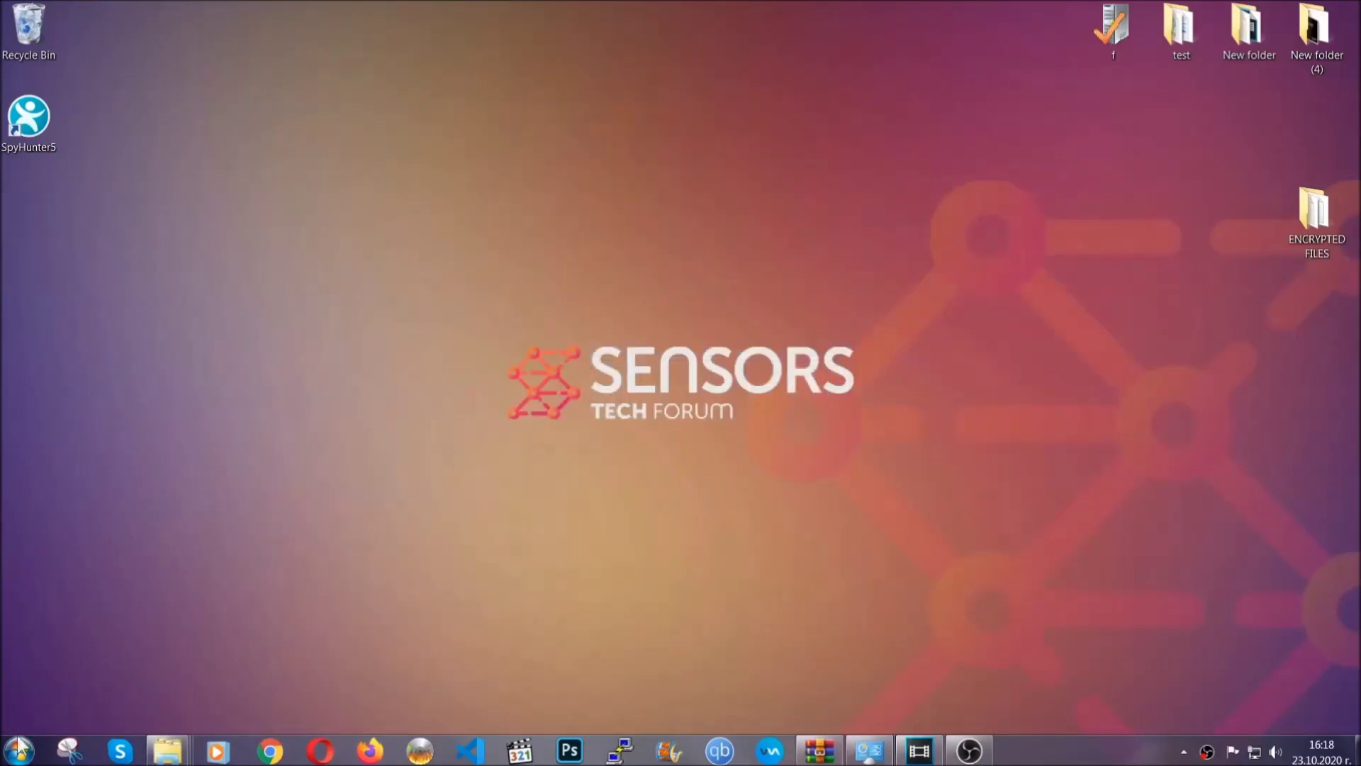
left_click(19, 749)
left_click(257, 530)
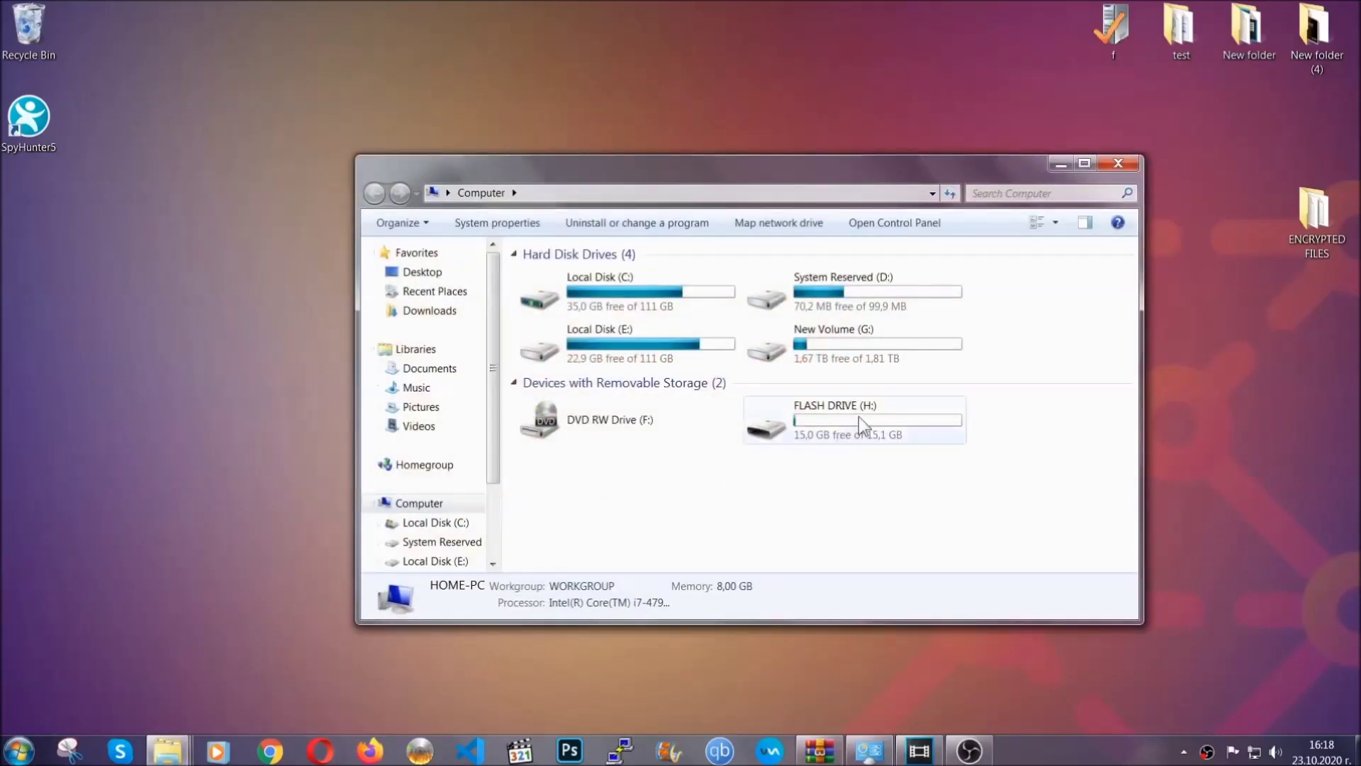
double_click(858, 415)
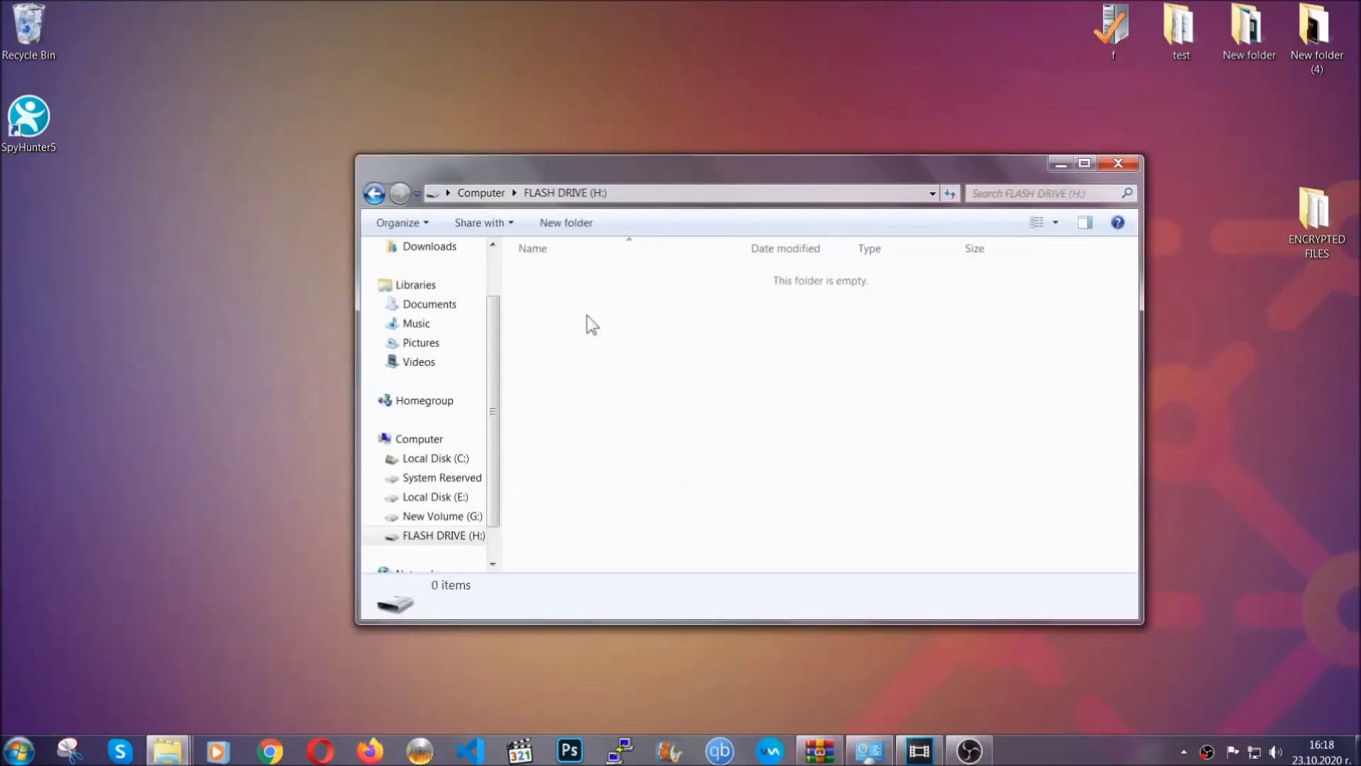
right_click(591, 325)
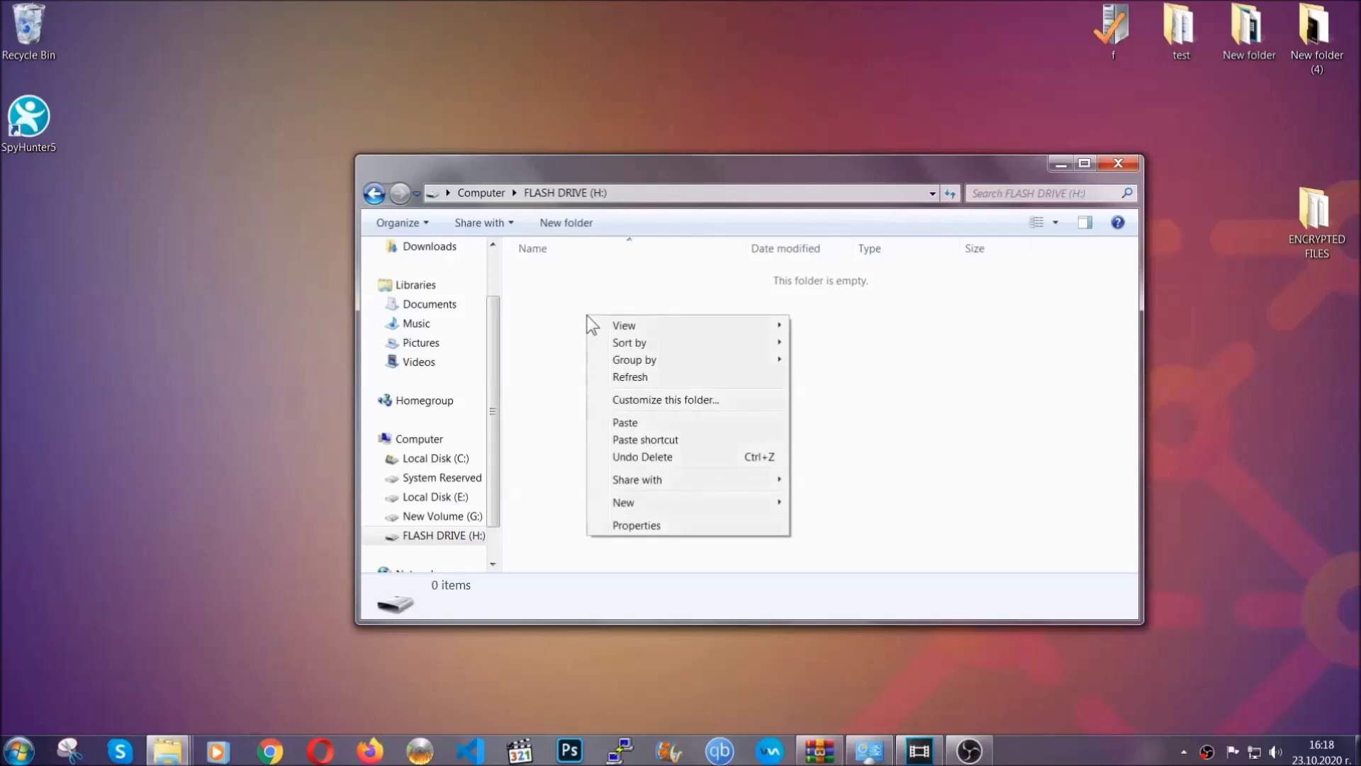
left_click(619, 423)
left_click(619, 423)
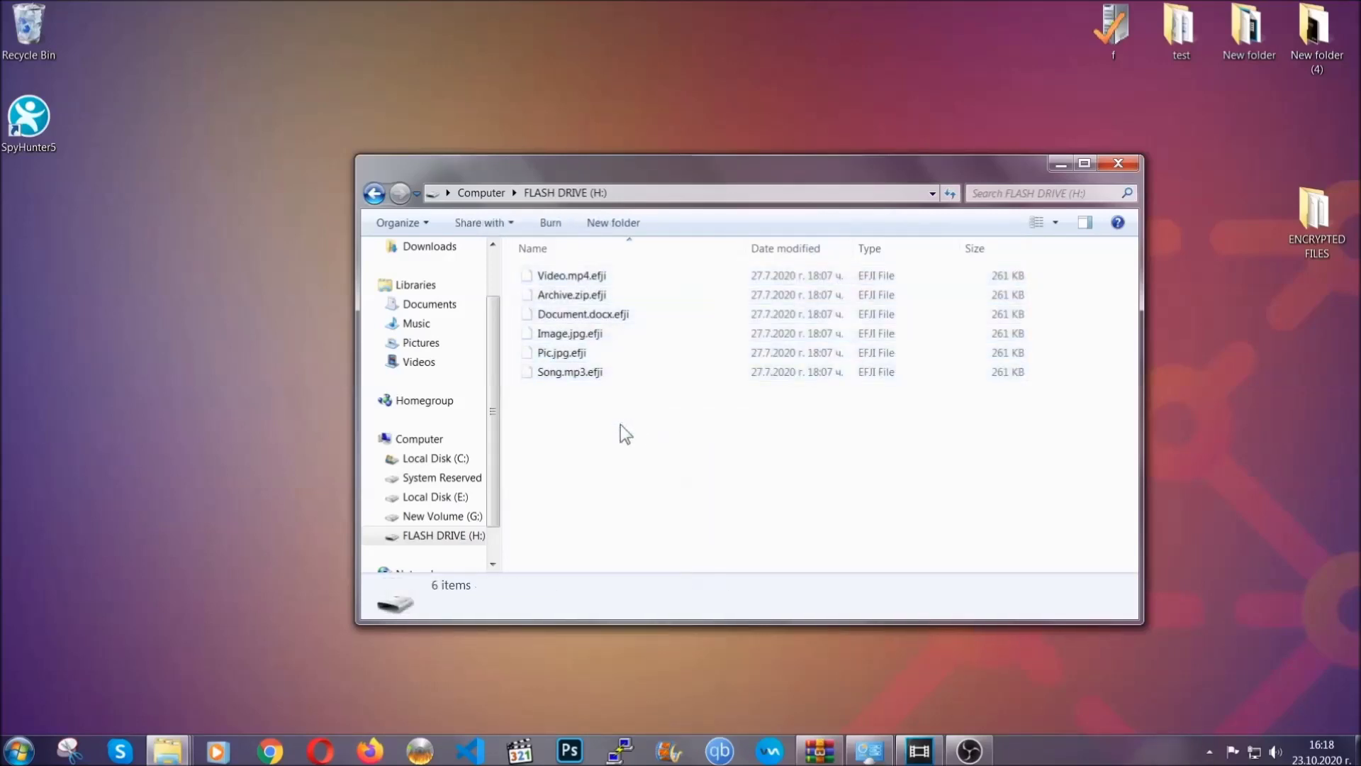
left_click(1119, 164)
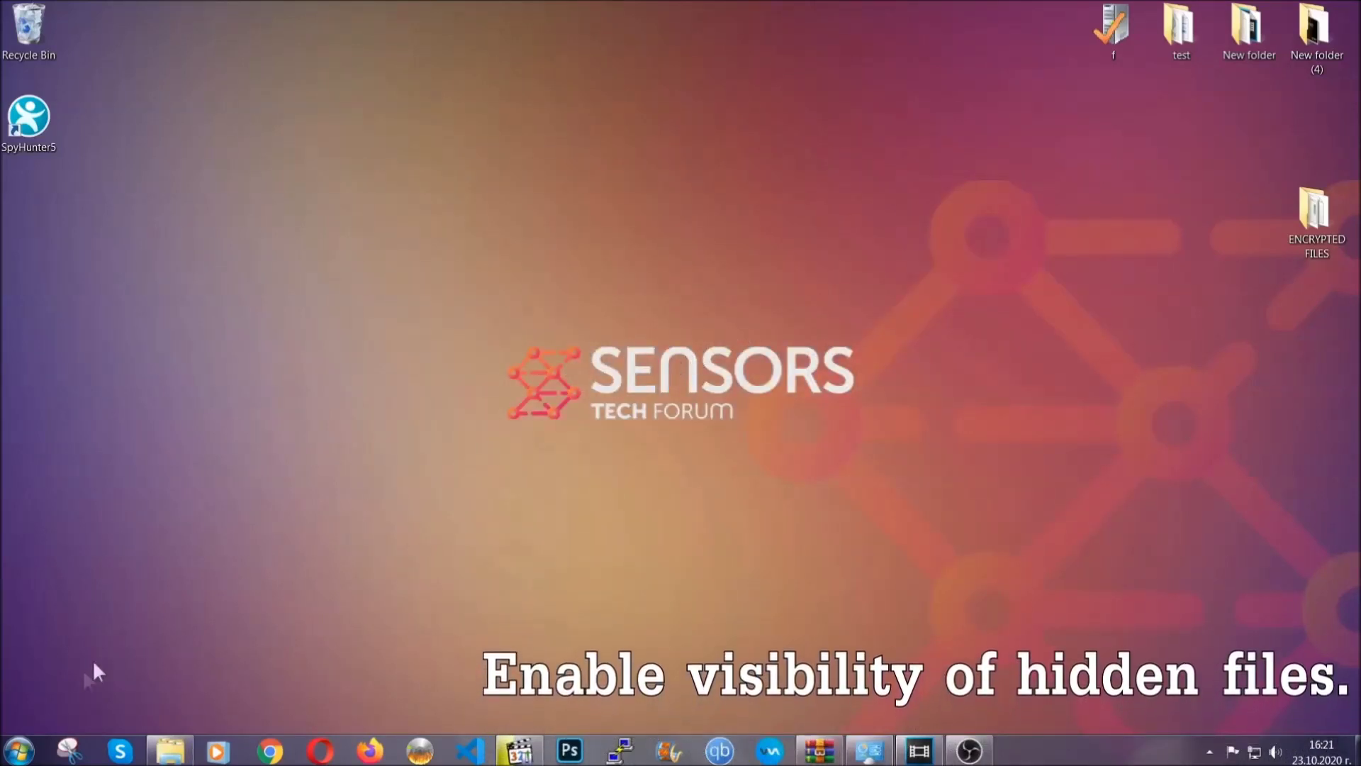
- Find 'show hidden files and folders' in Start search and enable Show hidden files, folders, and drives
left_click(19, 750)
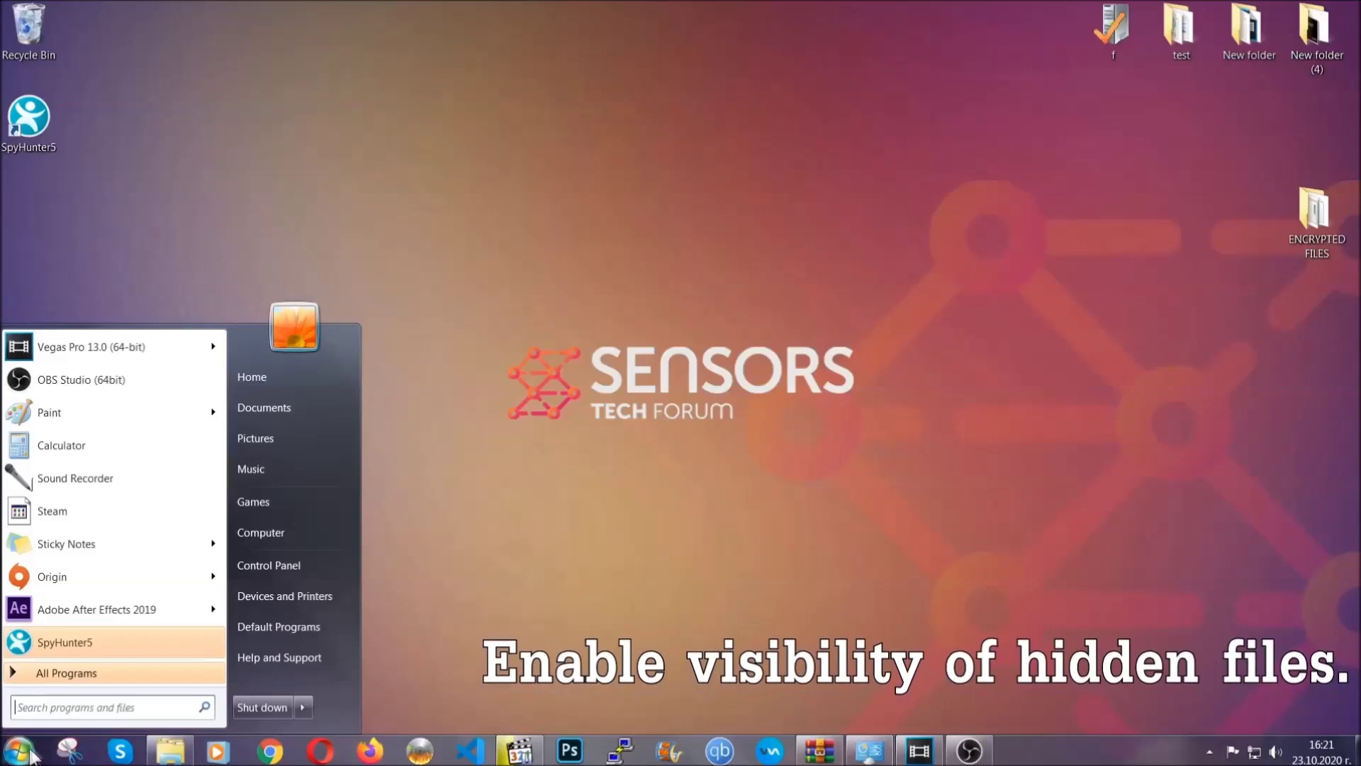
left_click(53, 708)
type("showh")
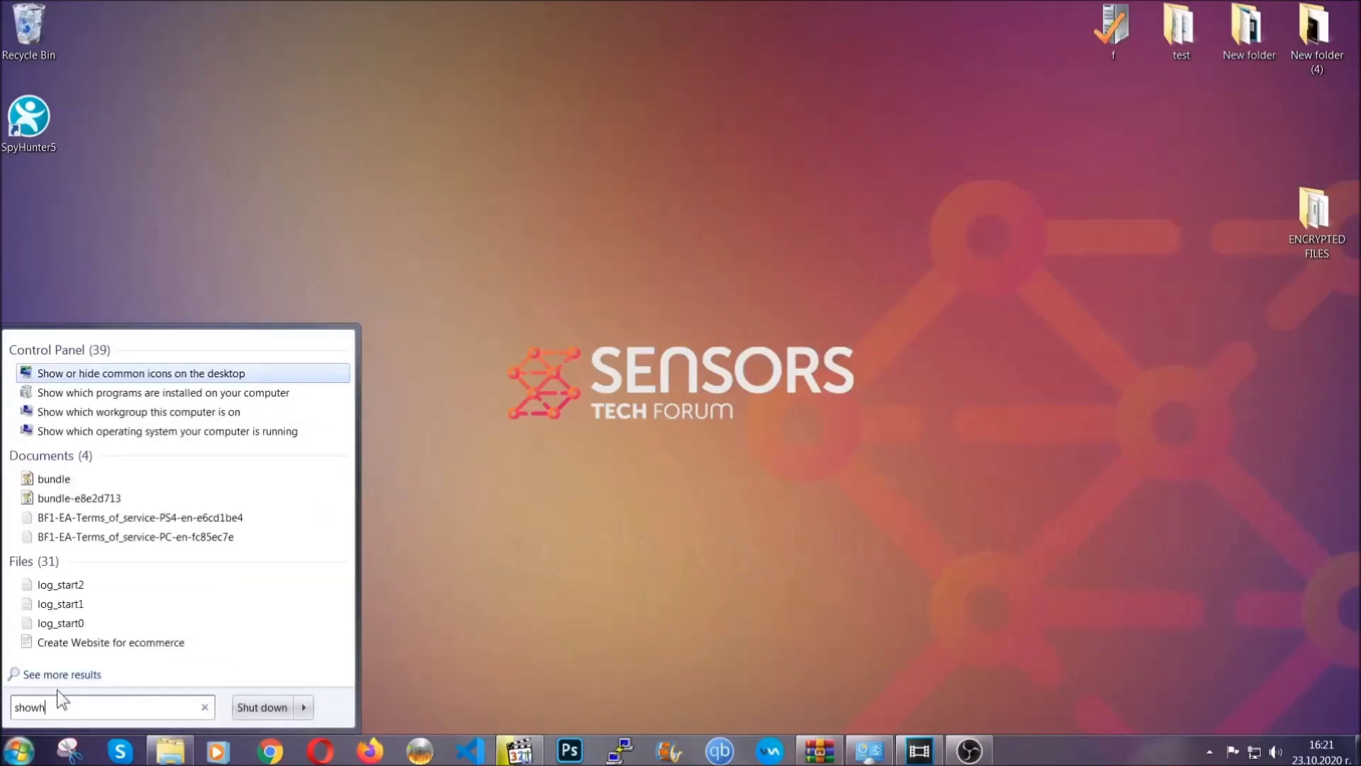
key("BackSpace")
type("hidden f")
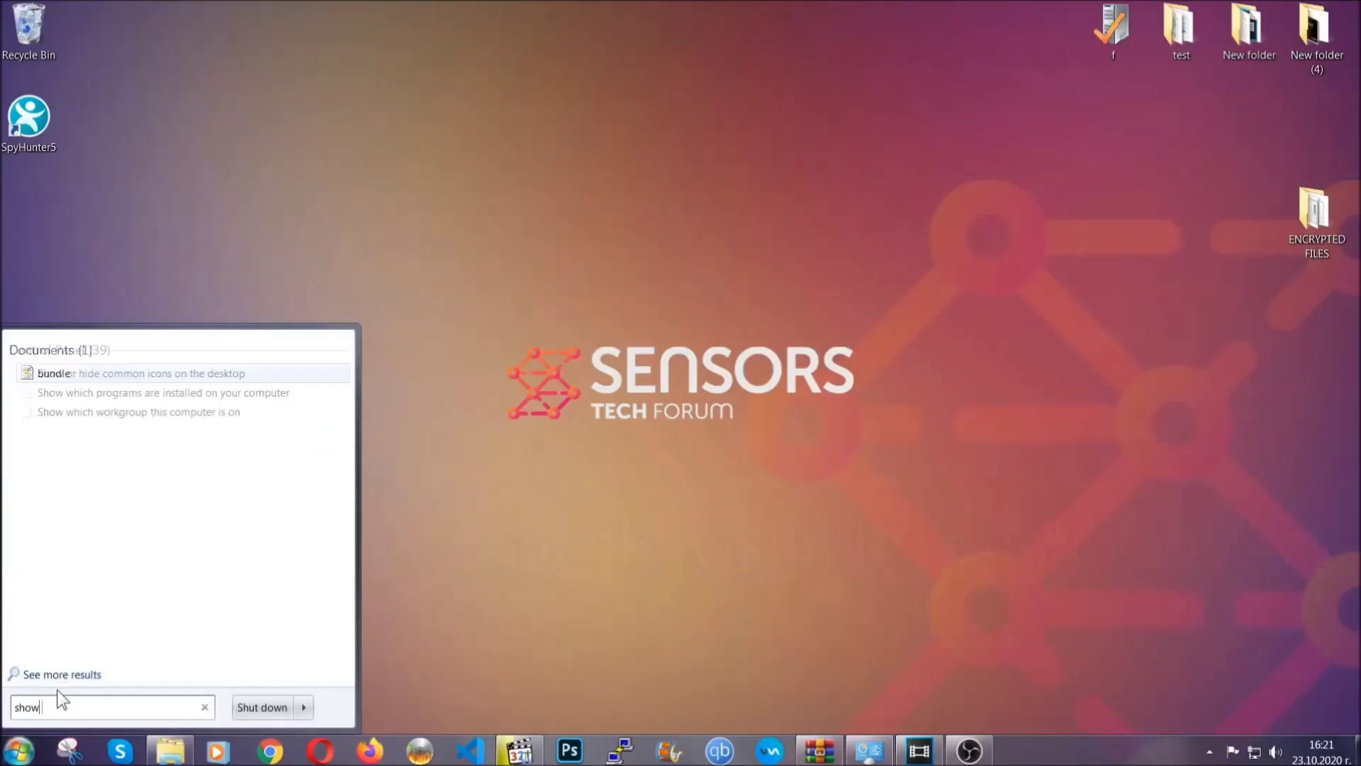
type("iles and folders")
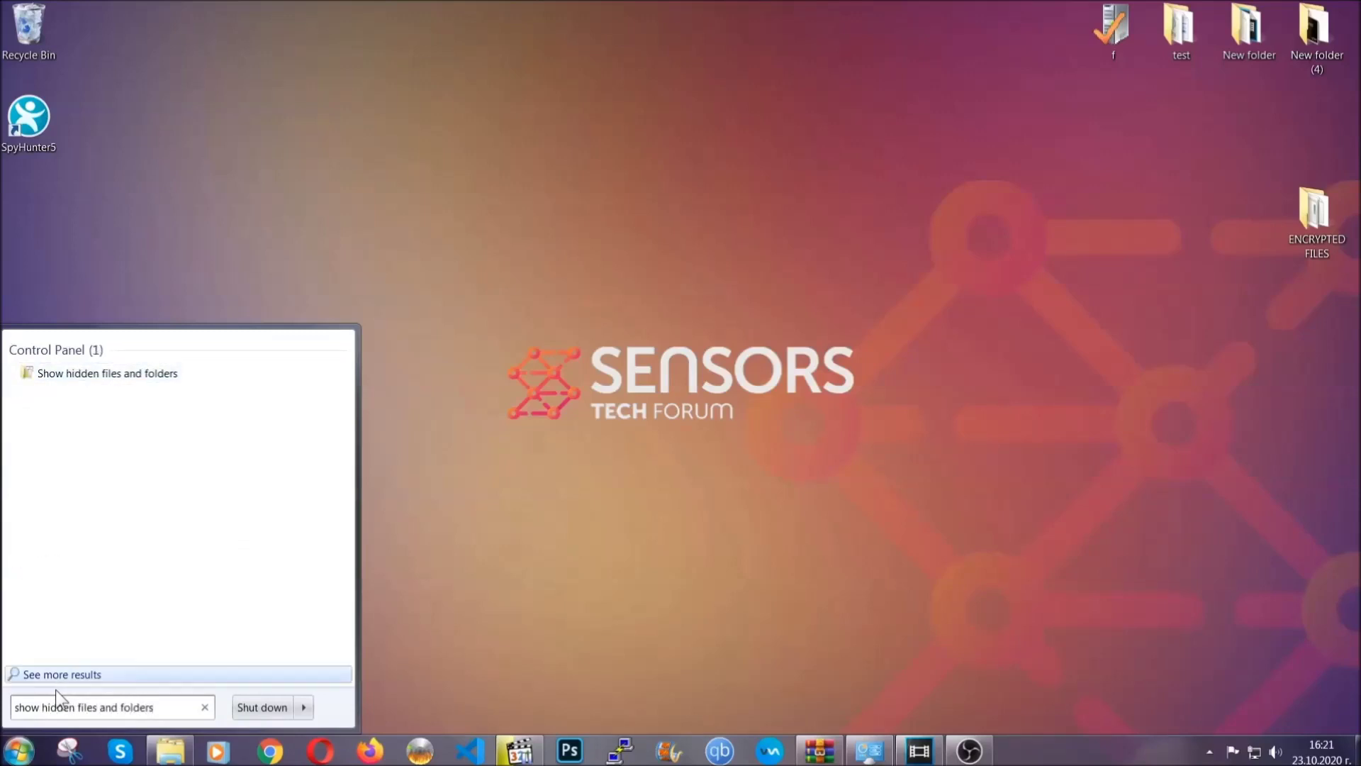
left_click(160, 374)
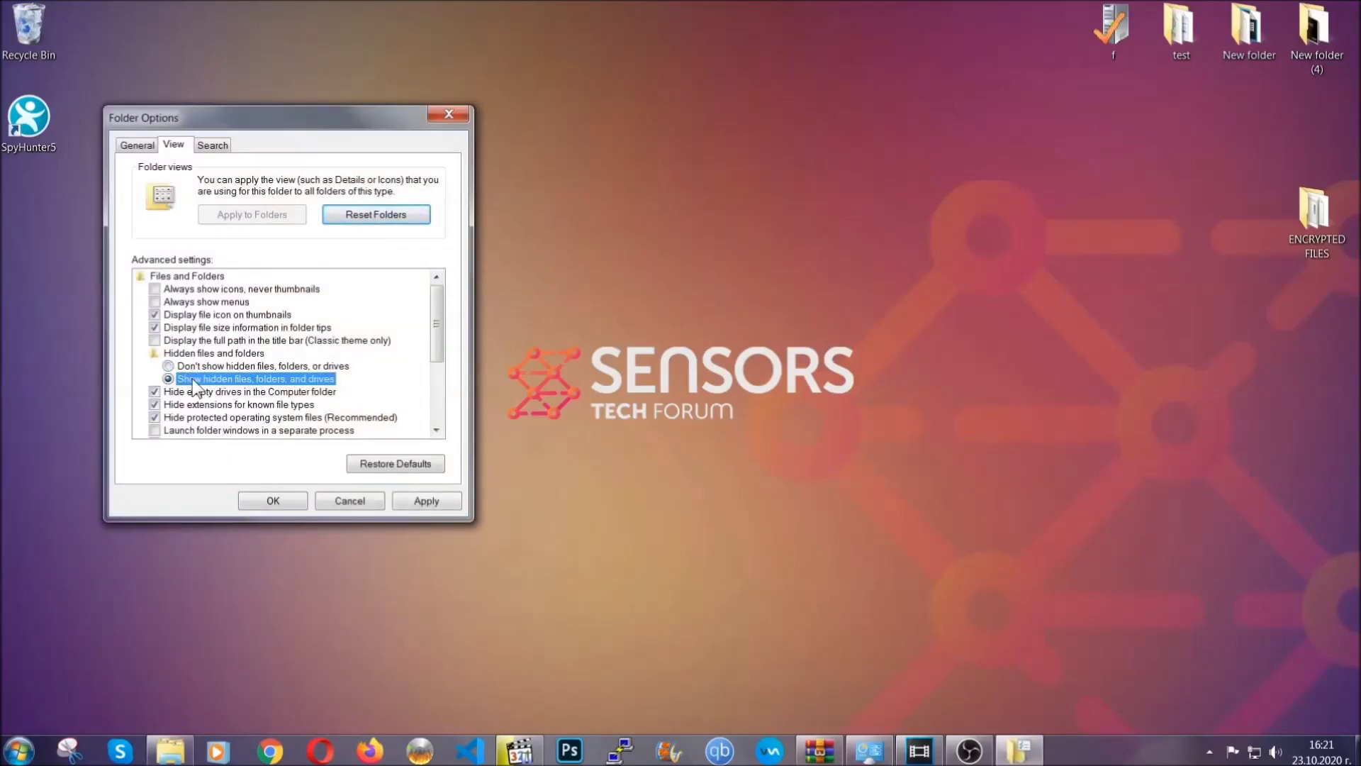
left_click(422, 503)
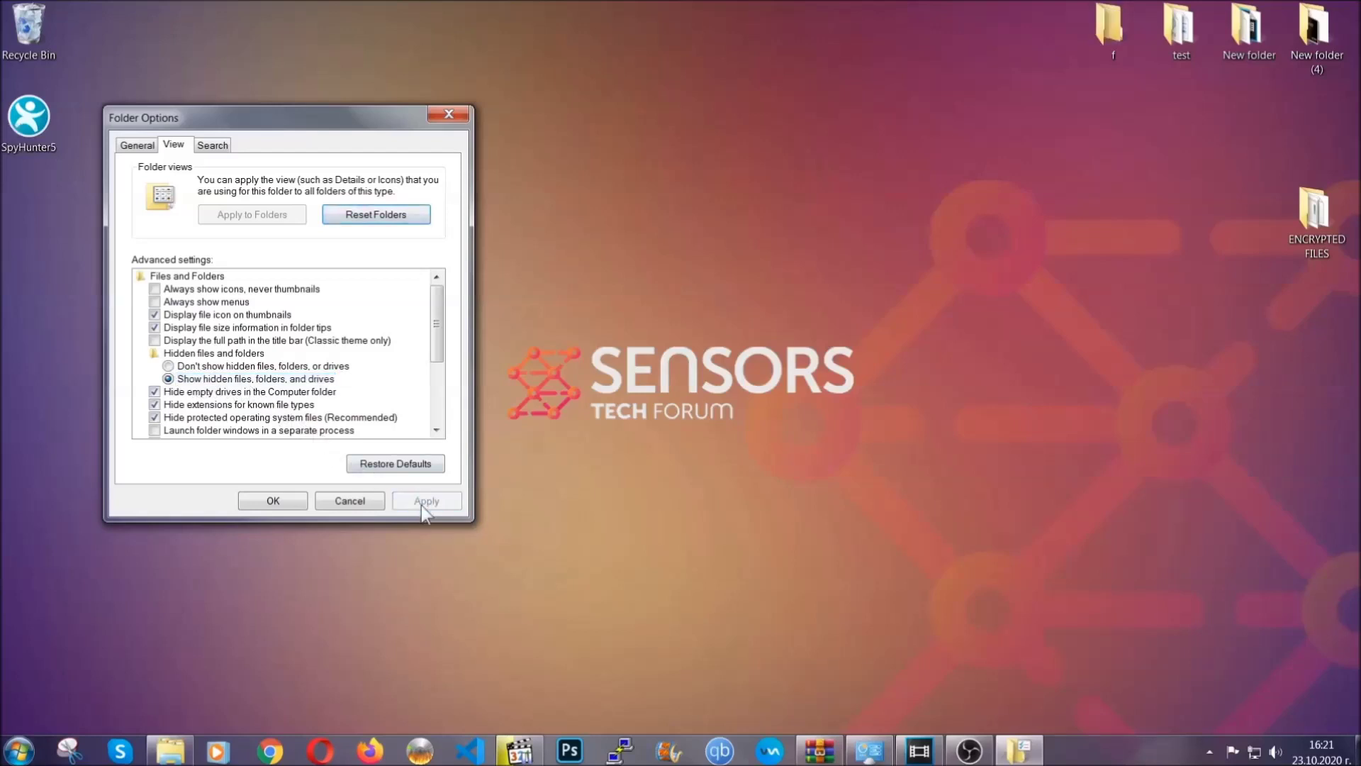
left_click(268, 500)
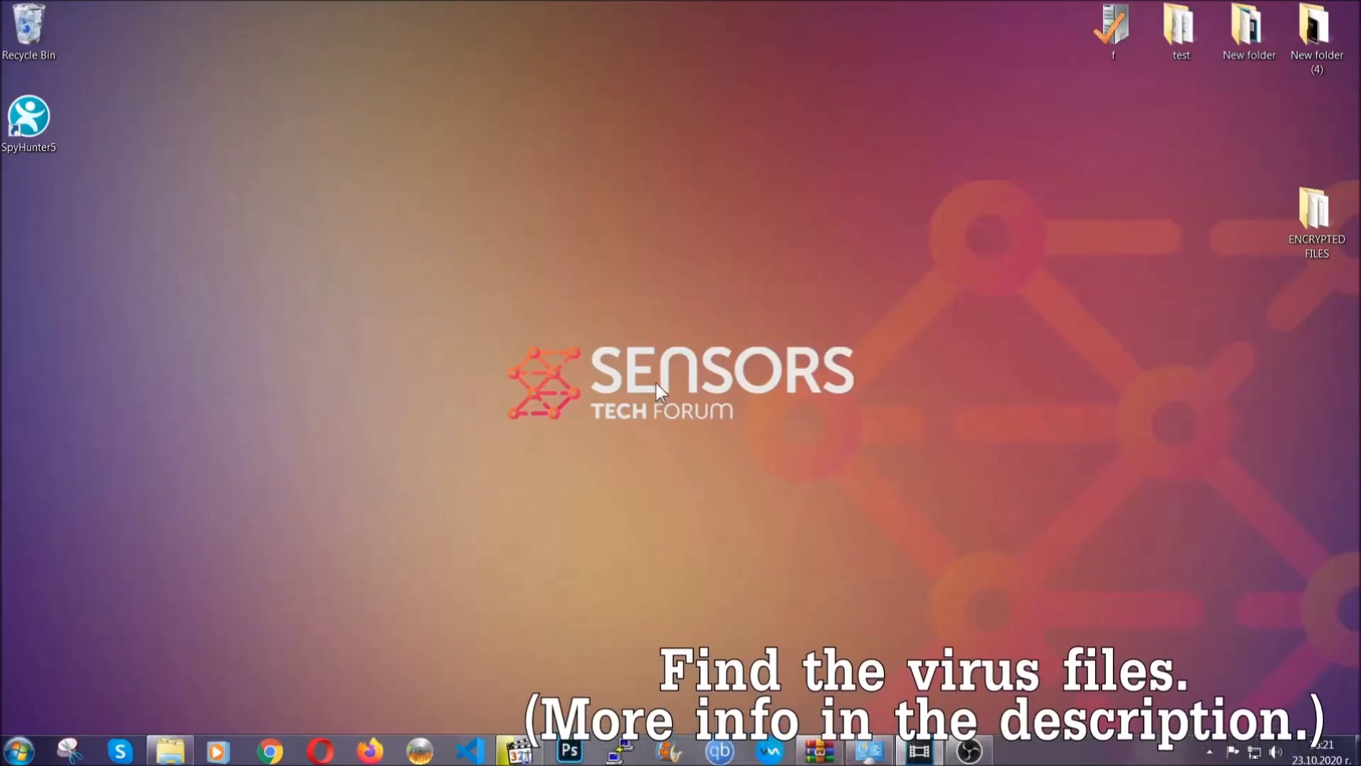
- Search the whole Computer for 'fileextension:exe Example Vir' to locate the virus program
left_click(19, 750)
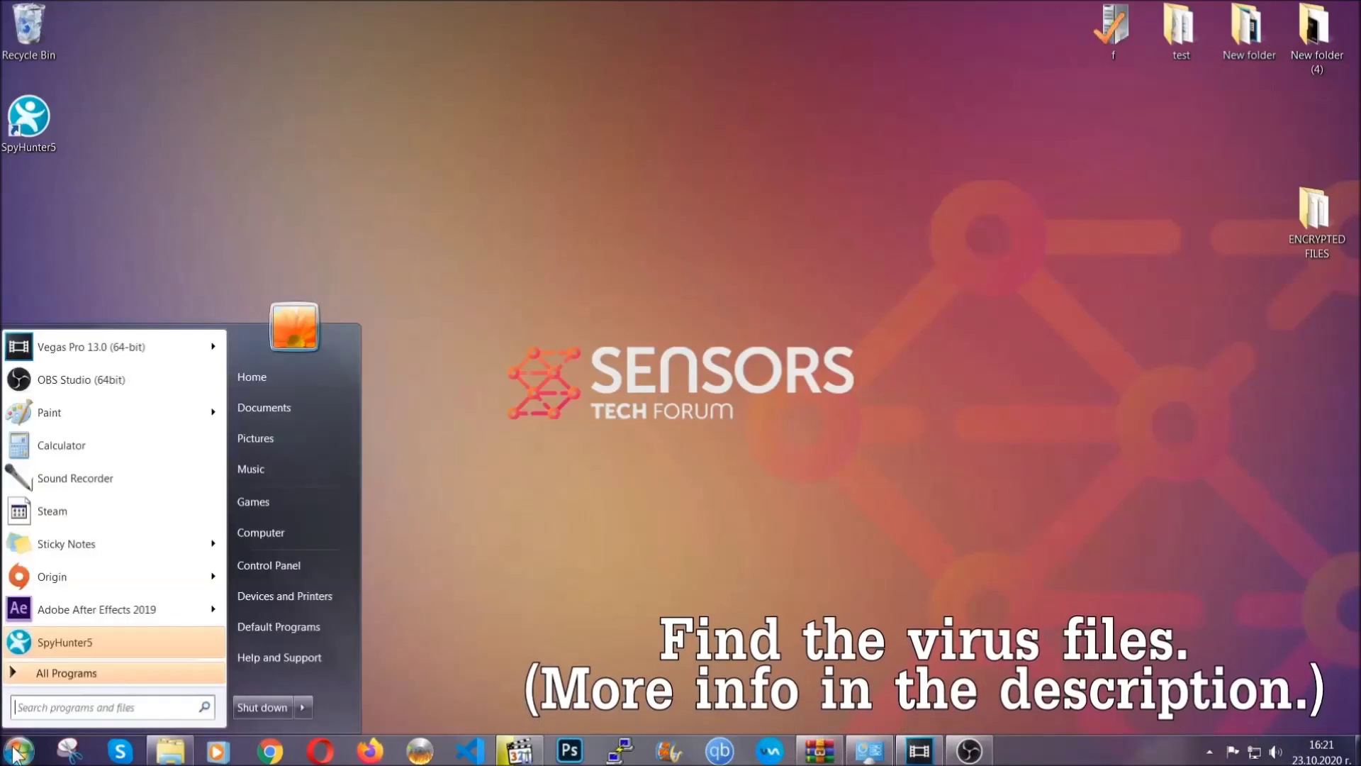
left_click(279, 529)
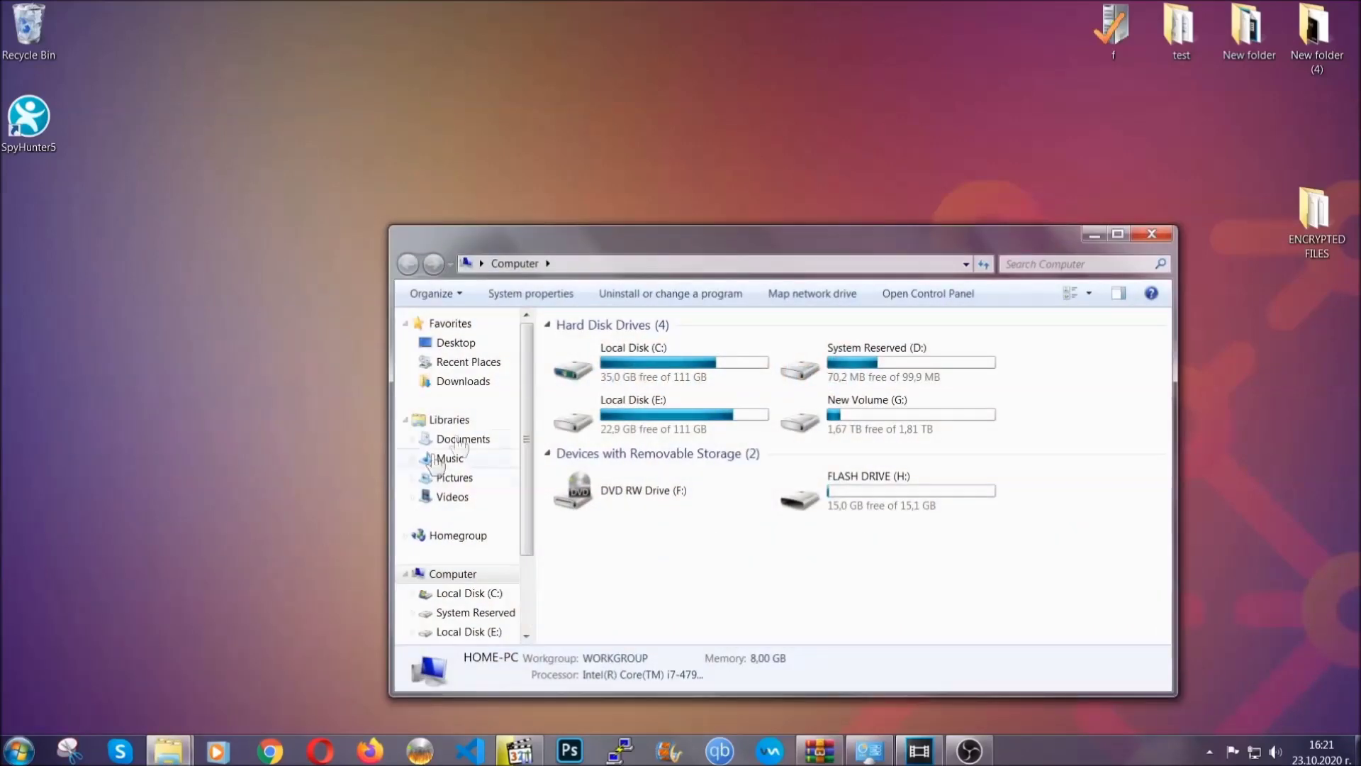
left_click_drag(739, 250, 650, 190)
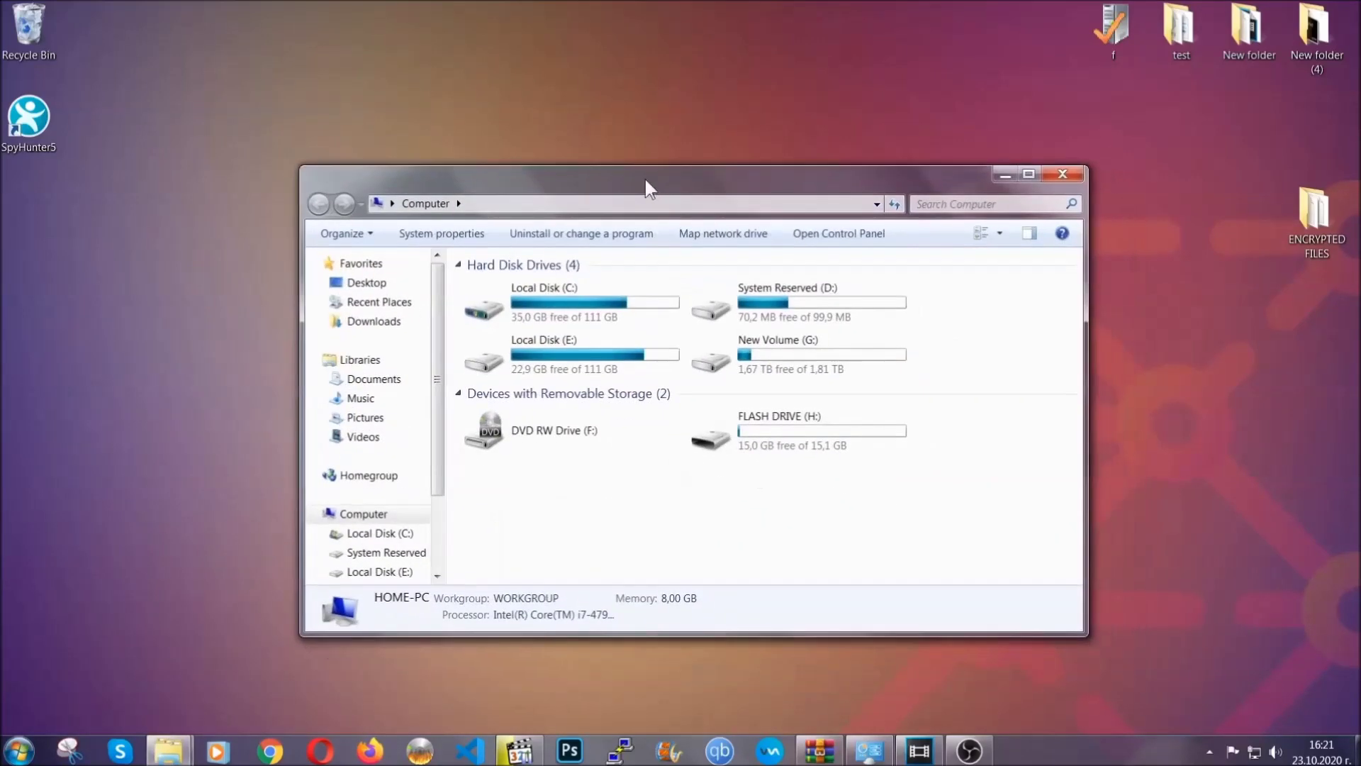
left_click(924, 204)
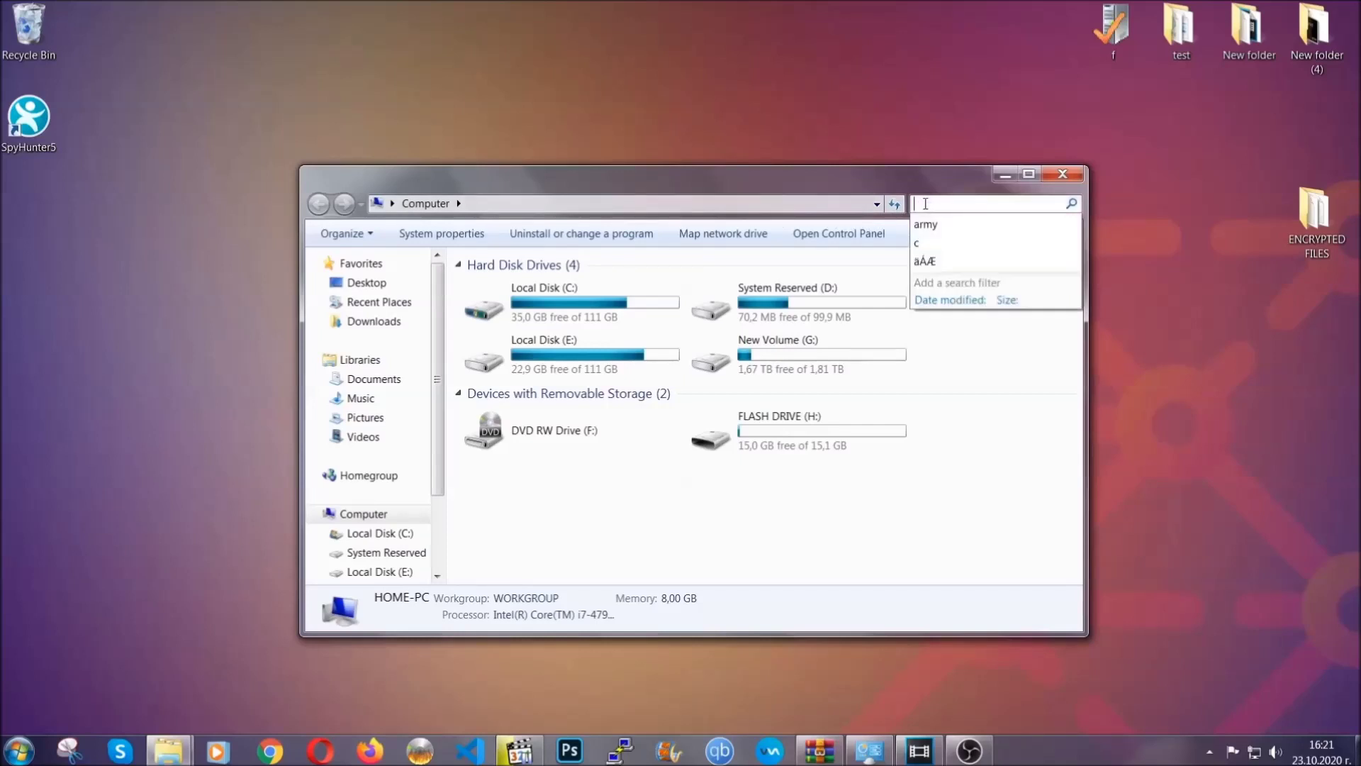
type("file")
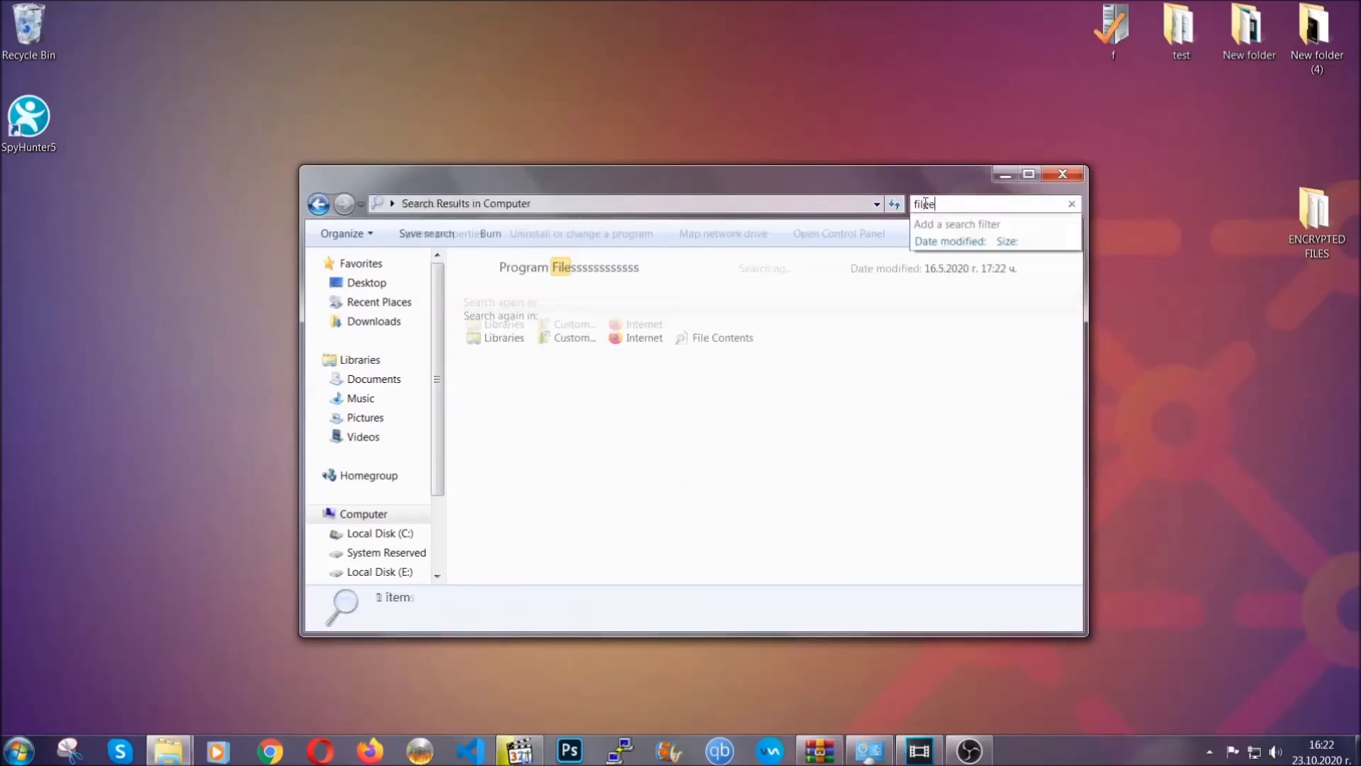
type("extension:exe ")
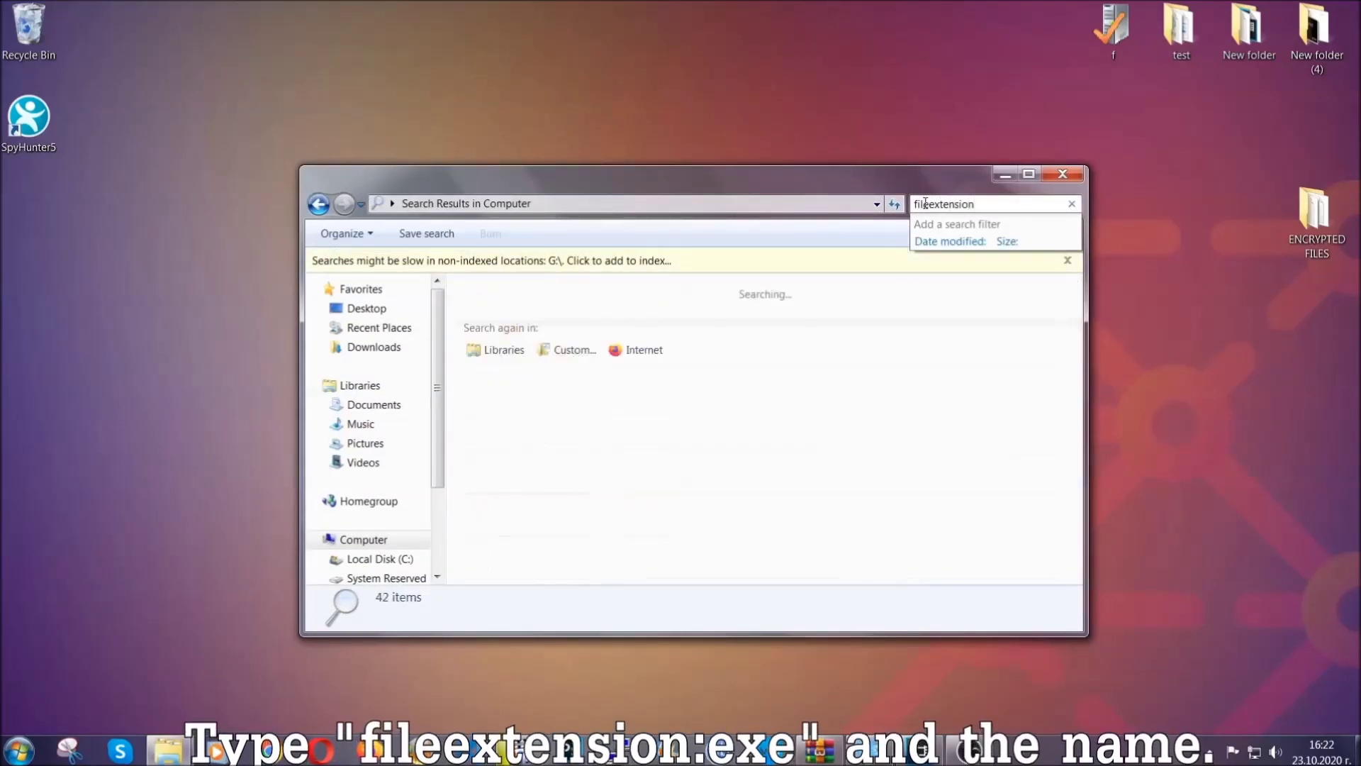
type("E")
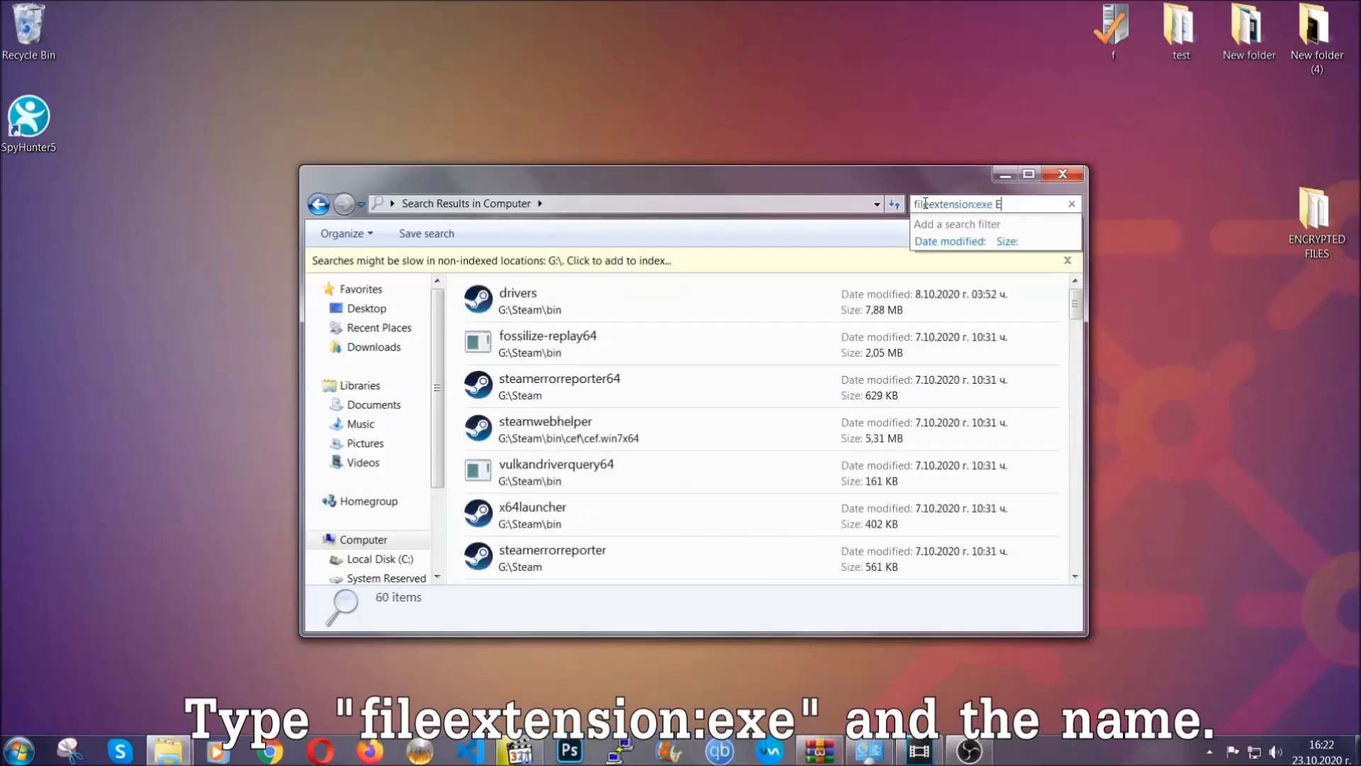
type("xample Virus Name")
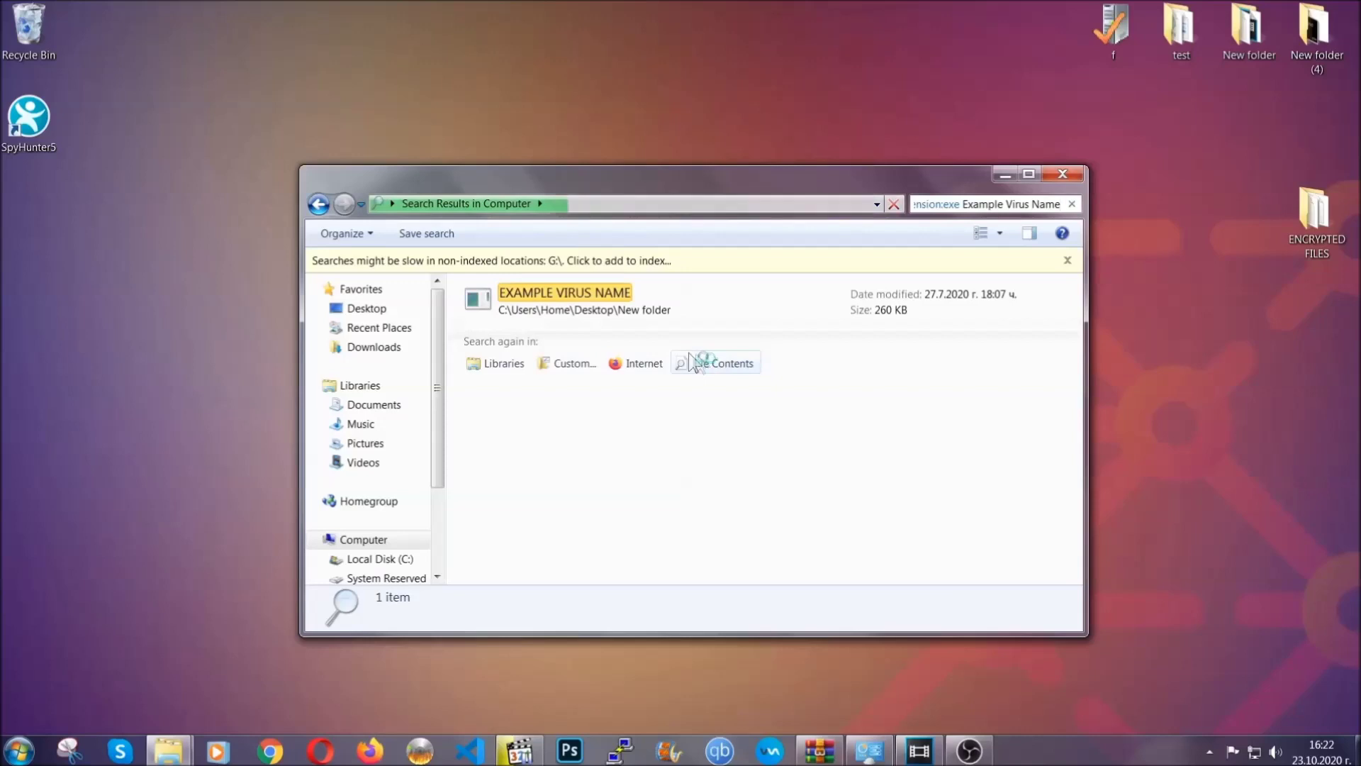
- Delete EXAMPLE VIRUS NAME to the Recycle Bin and close the search window
left_click(594, 292)
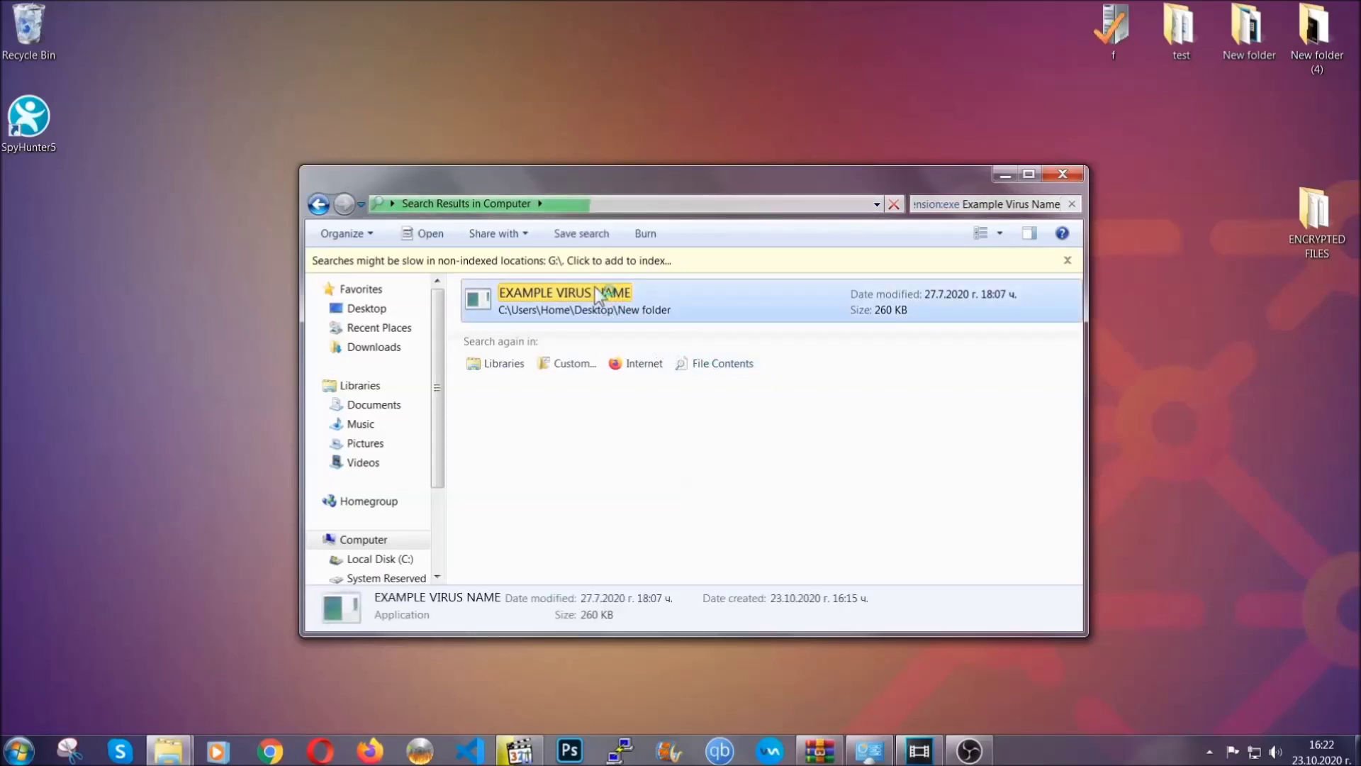
right_click(599, 298)
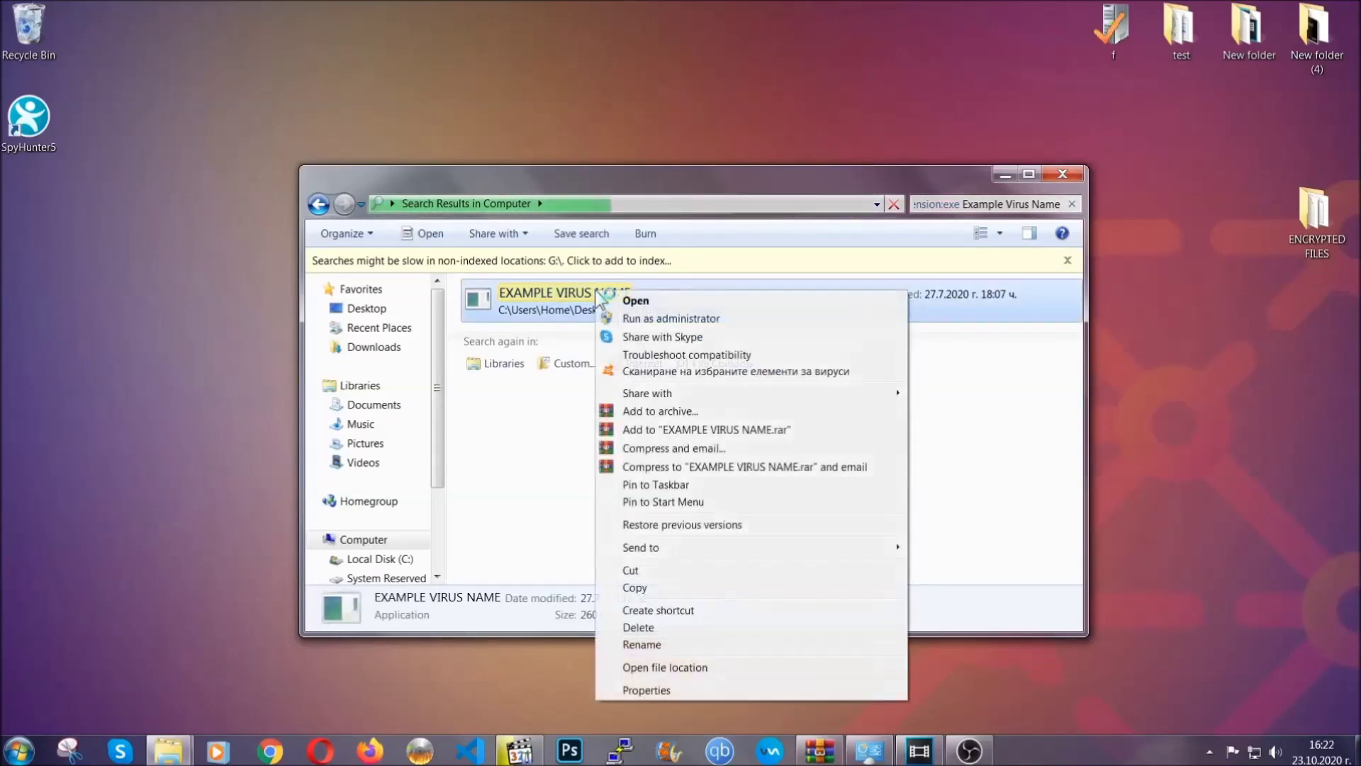
left_click(657, 627)
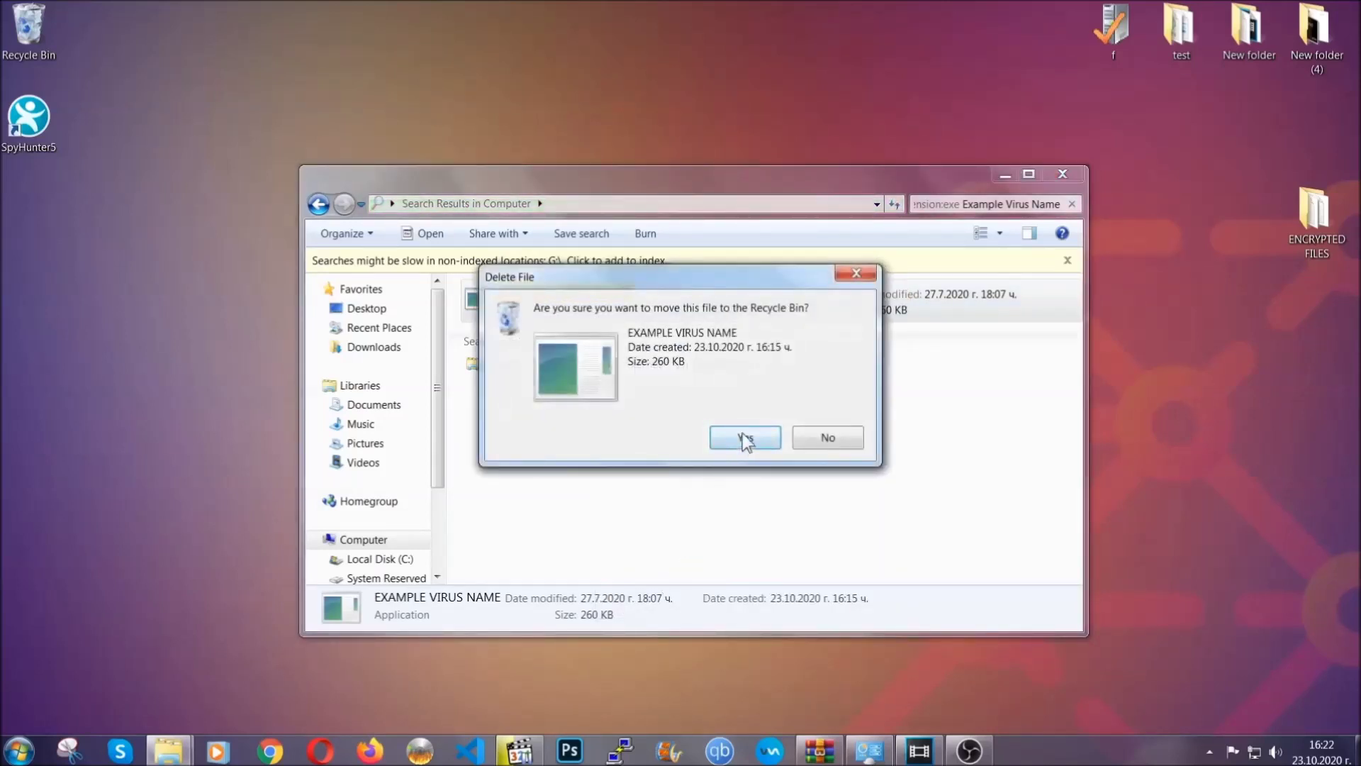
left_click(744, 436)
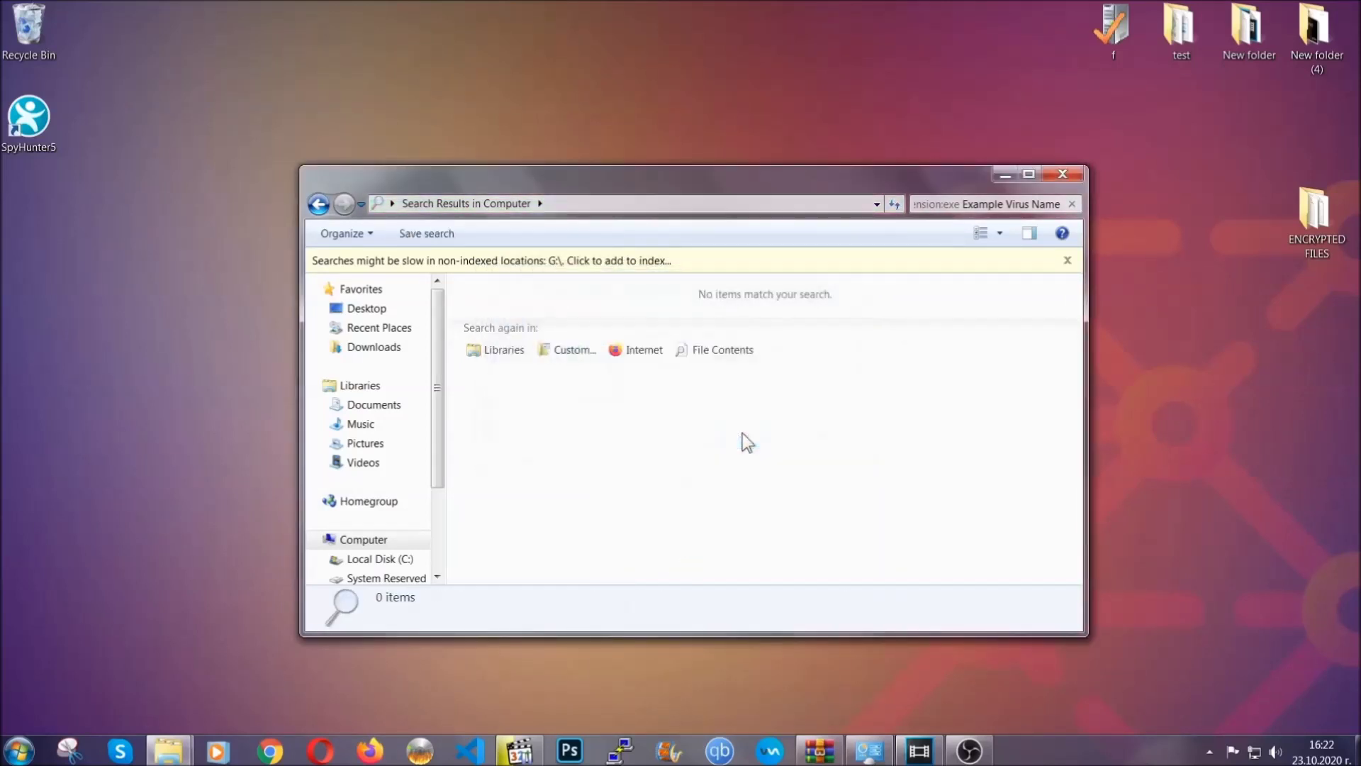
left_click(1063, 174)
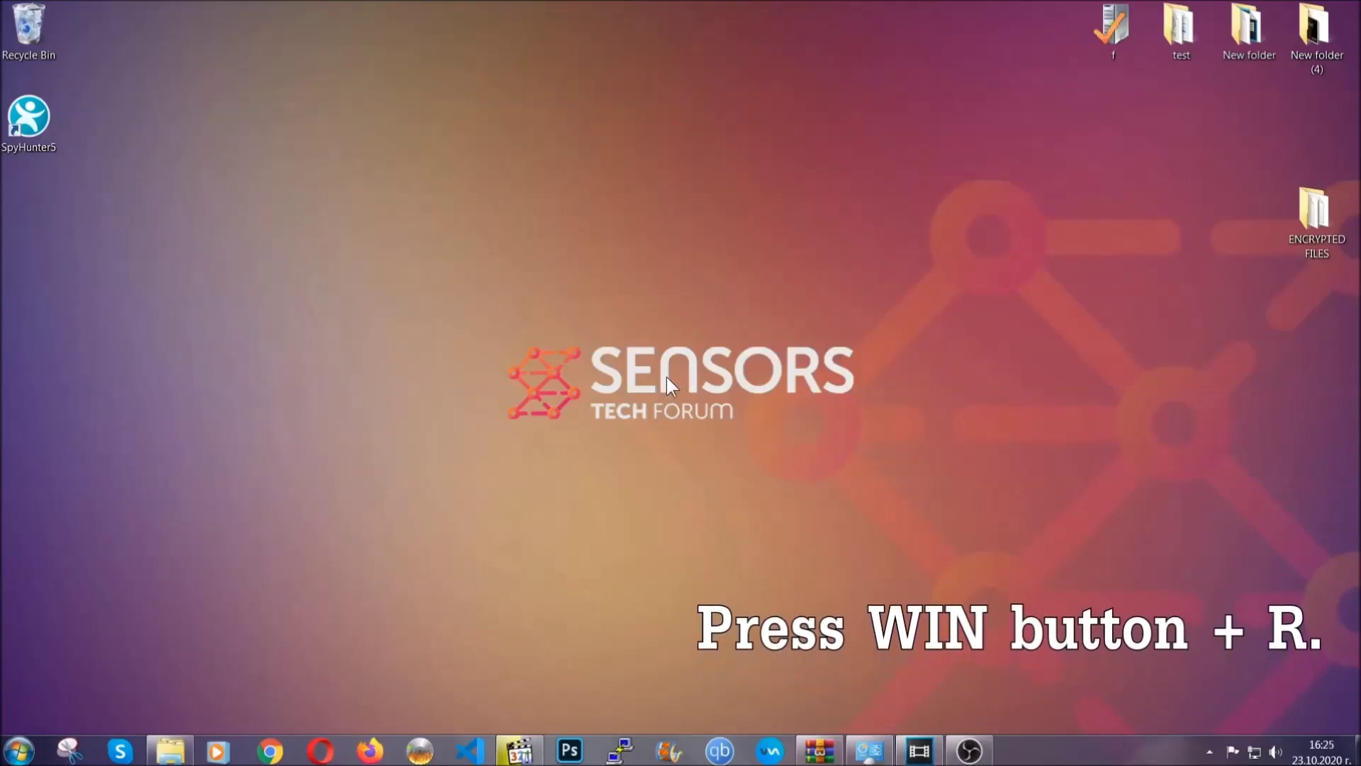
- Launch REGEDIT from the Run dialog in place of the remembered cmd entry
key("super+r")
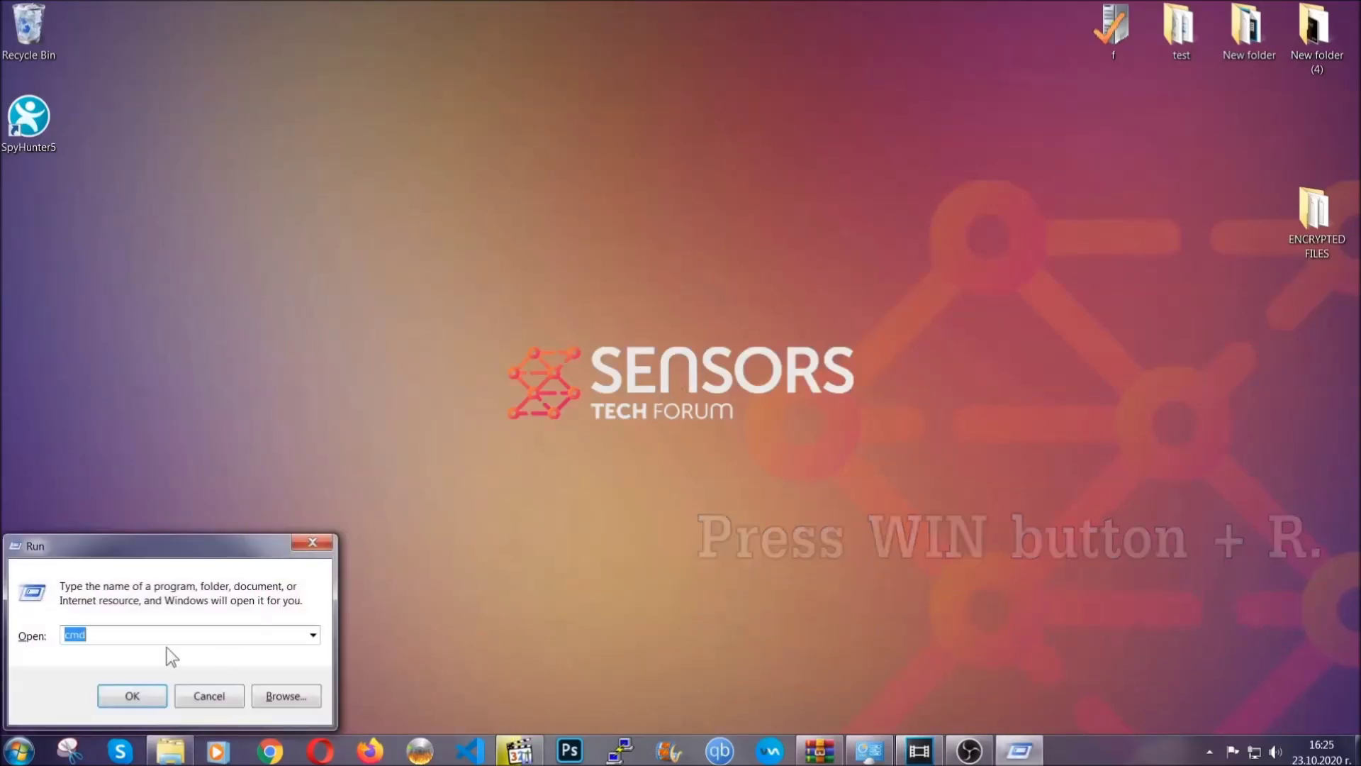
left_click(141, 642)
double_click(128, 644)
type("REGEDIT")
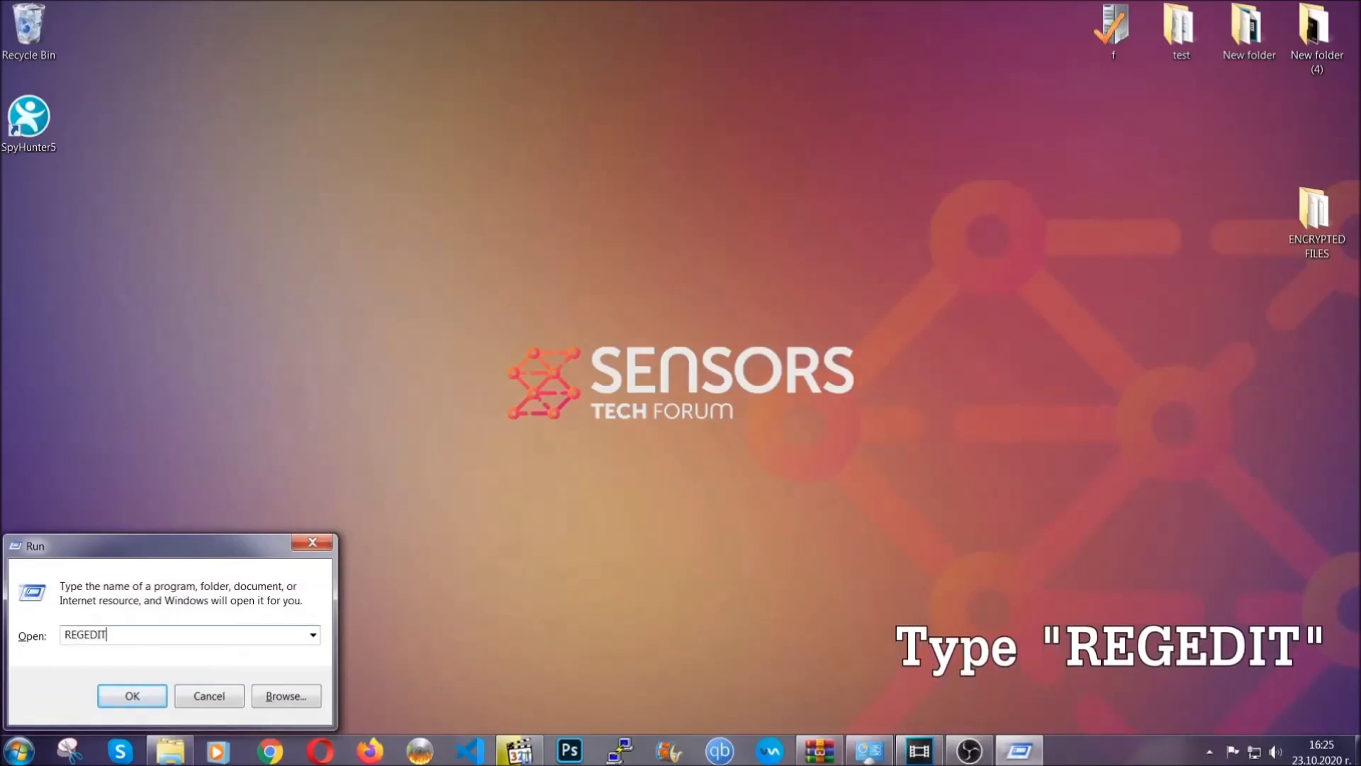
left_click(107, 698)
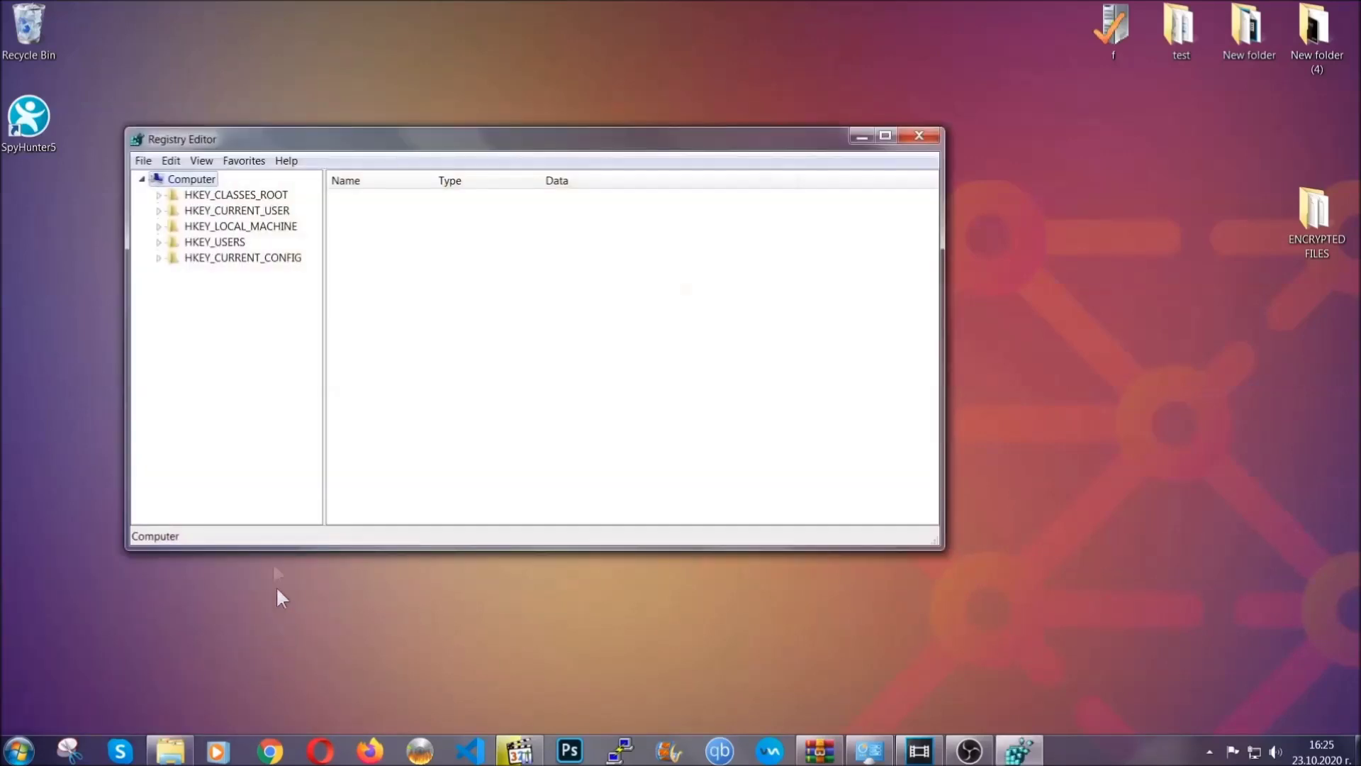
- Export the entire registry to the Desktop as a file named BACKUP
left_click(144, 162)
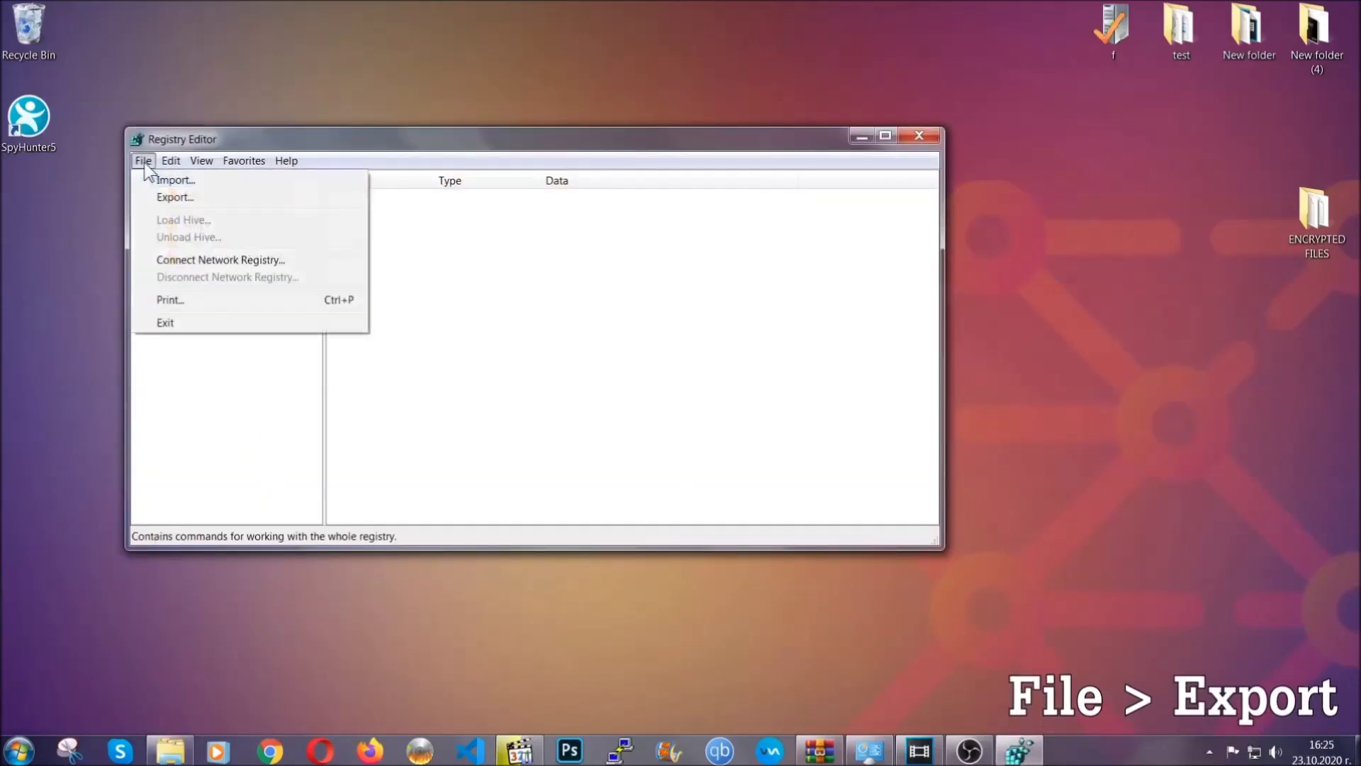
left_click(177, 196)
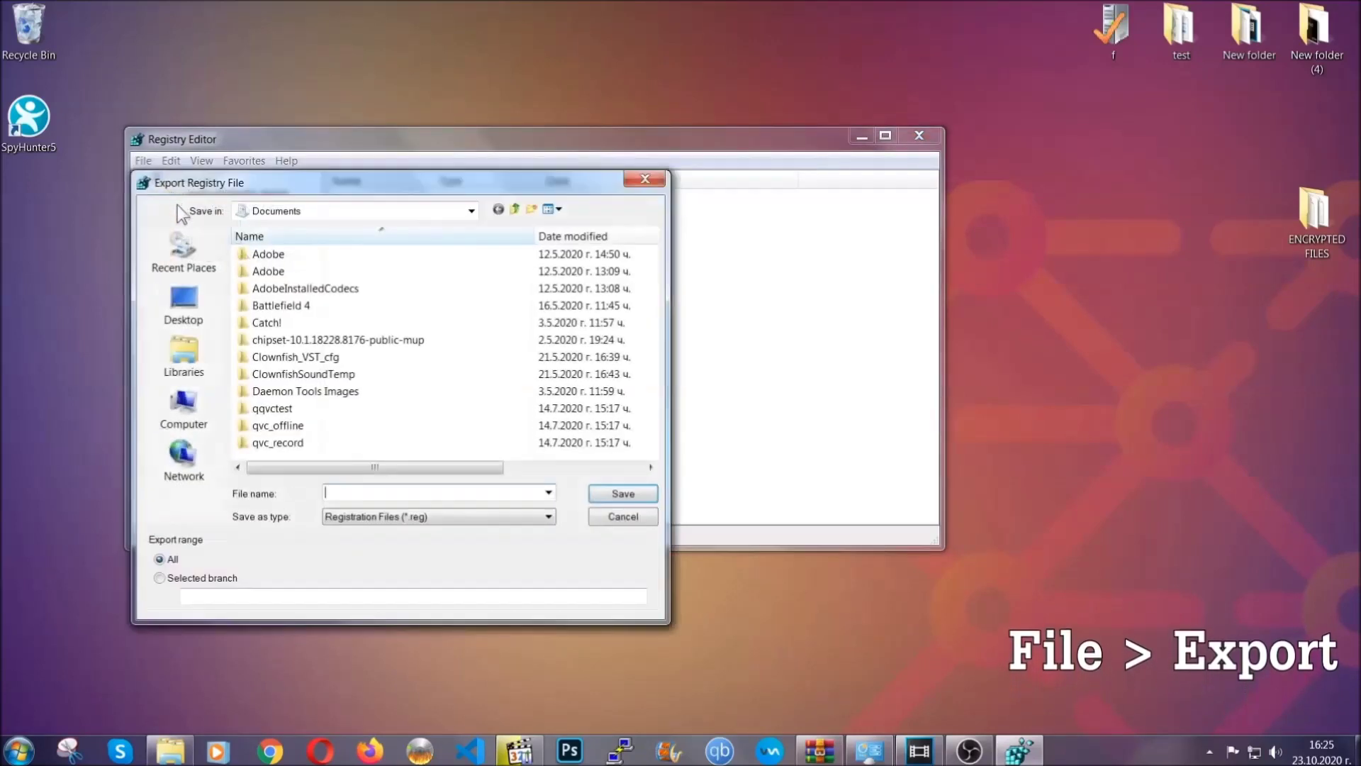
left_click(178, 303)
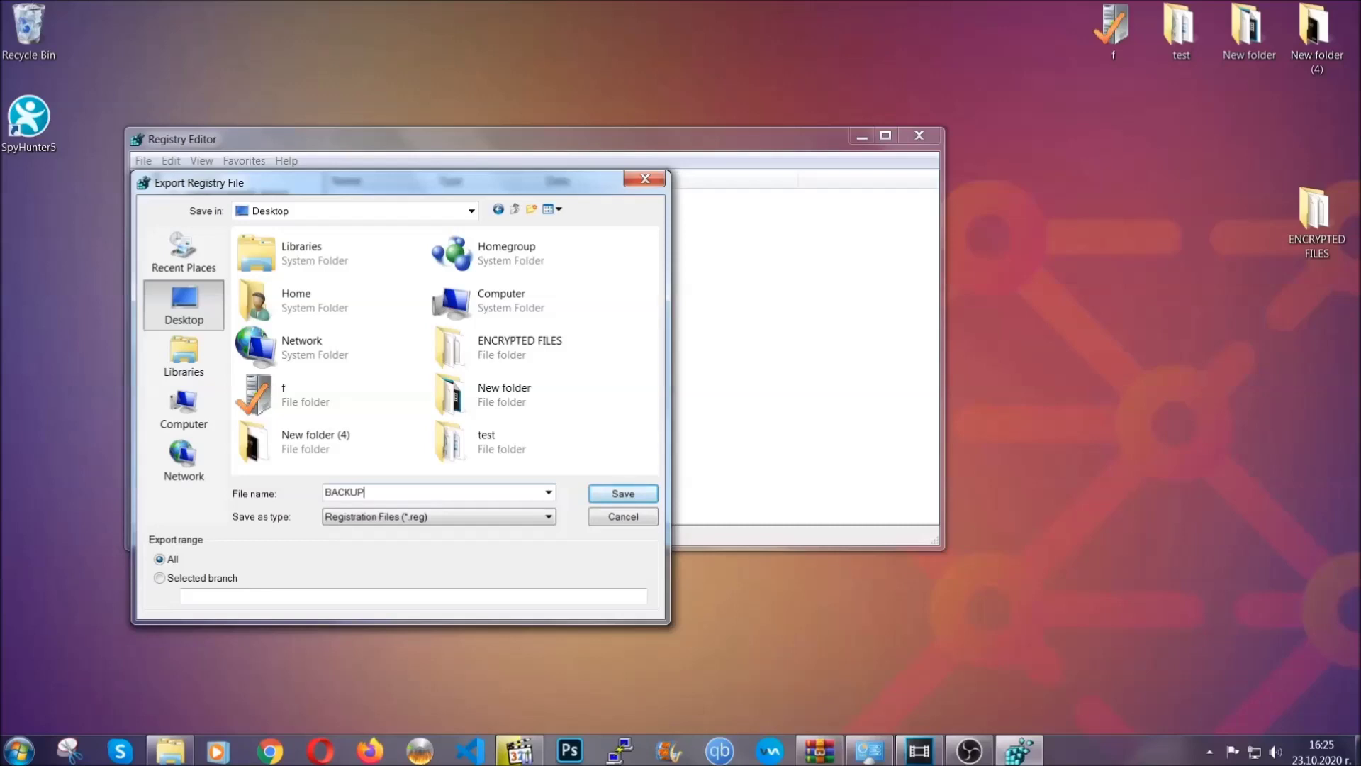
left_click(614, 496)
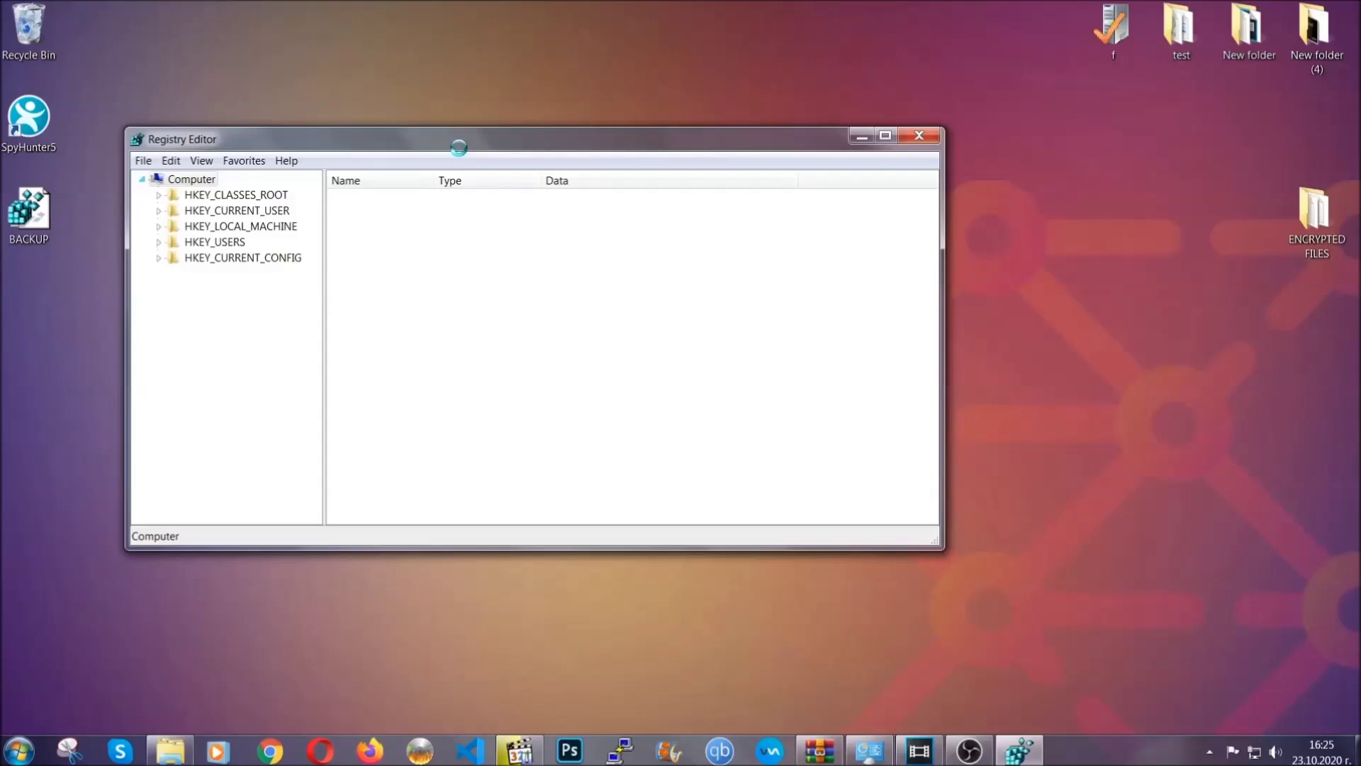
left_click_drag(460, 149, 594, 192)
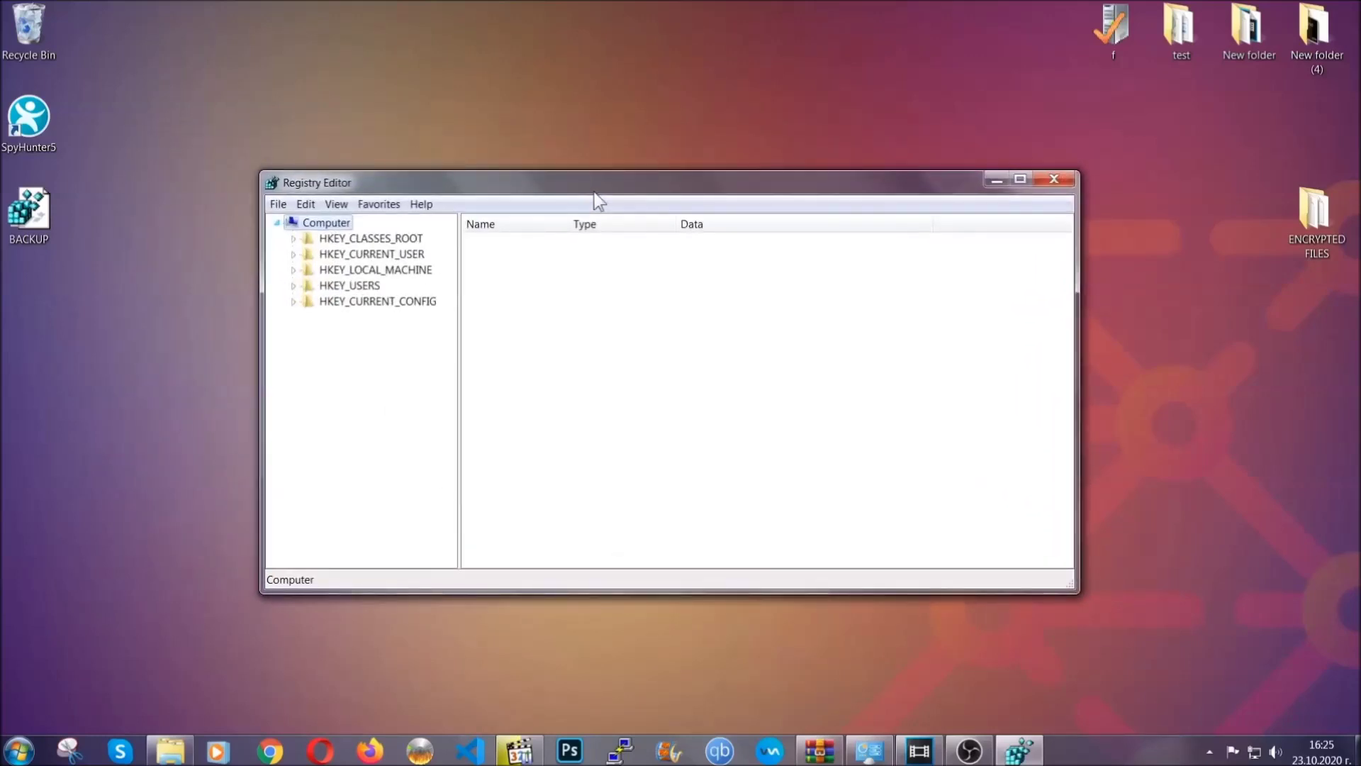
left_click(277, 204)
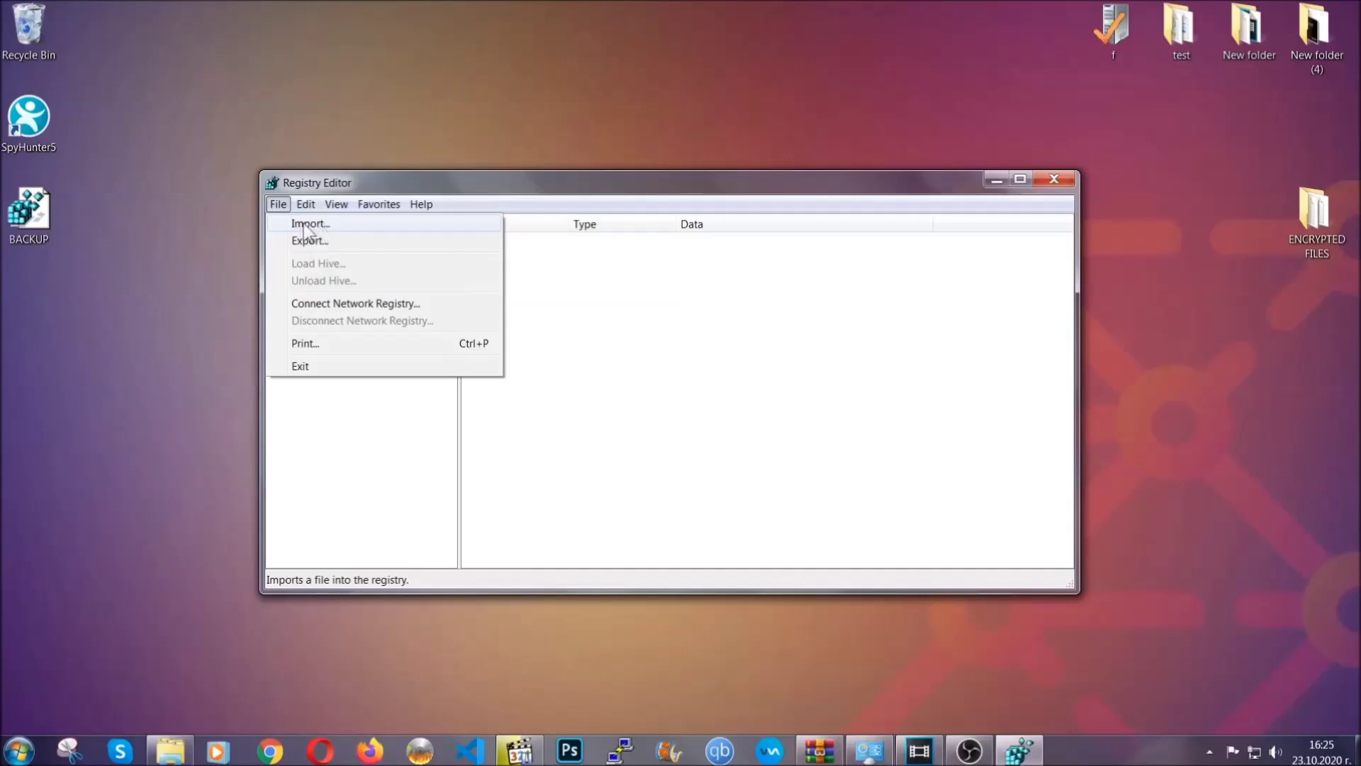
- Find the RunOnce key with Ctrl+F, then select the current user's Run key beside it
left_click(279, 205)
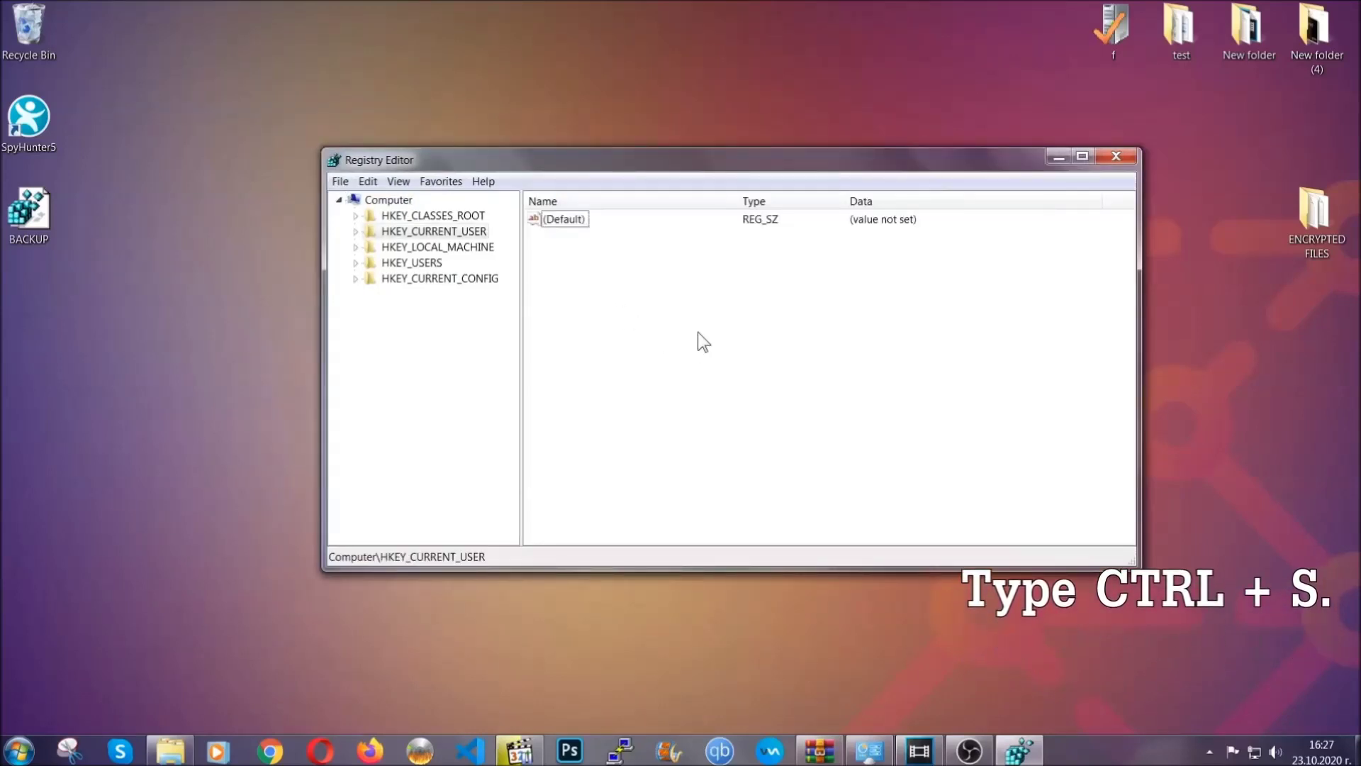
key("ctrl+f")
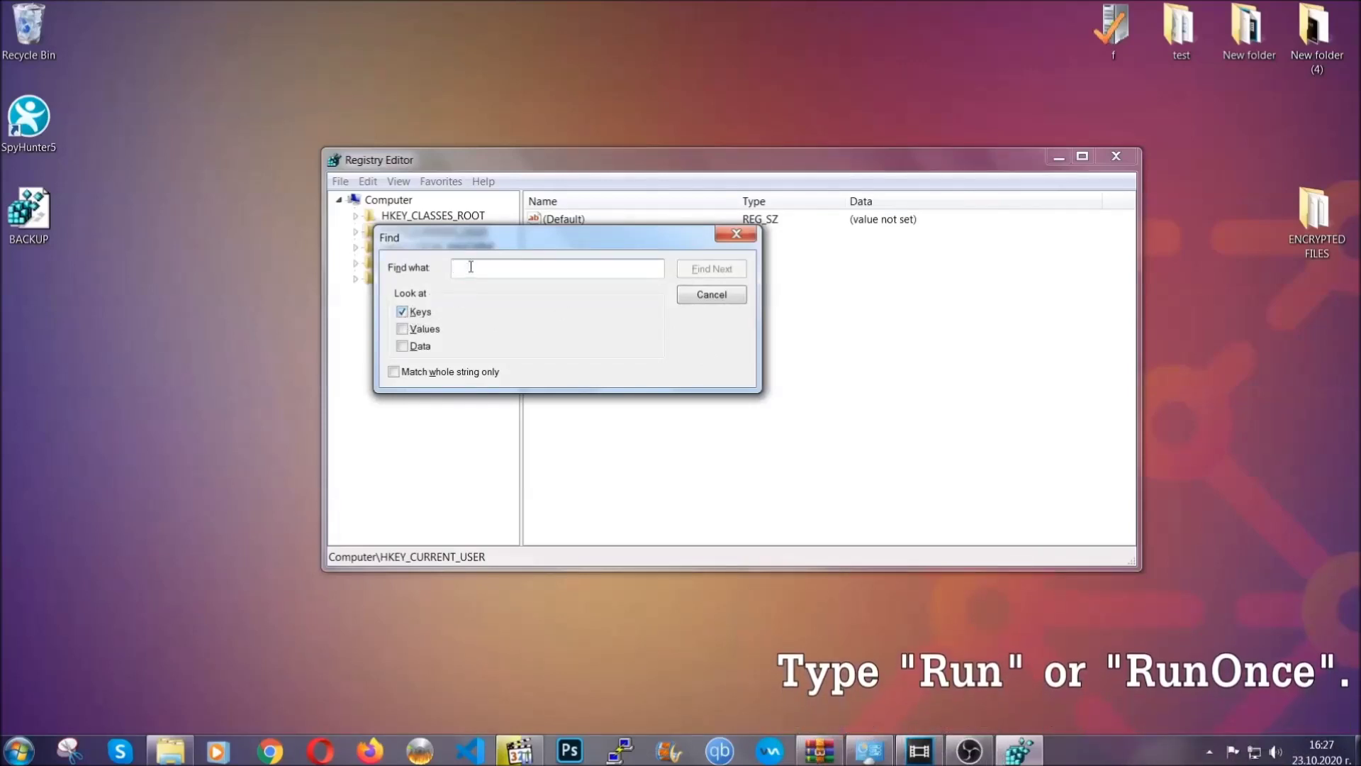
type("RunO")
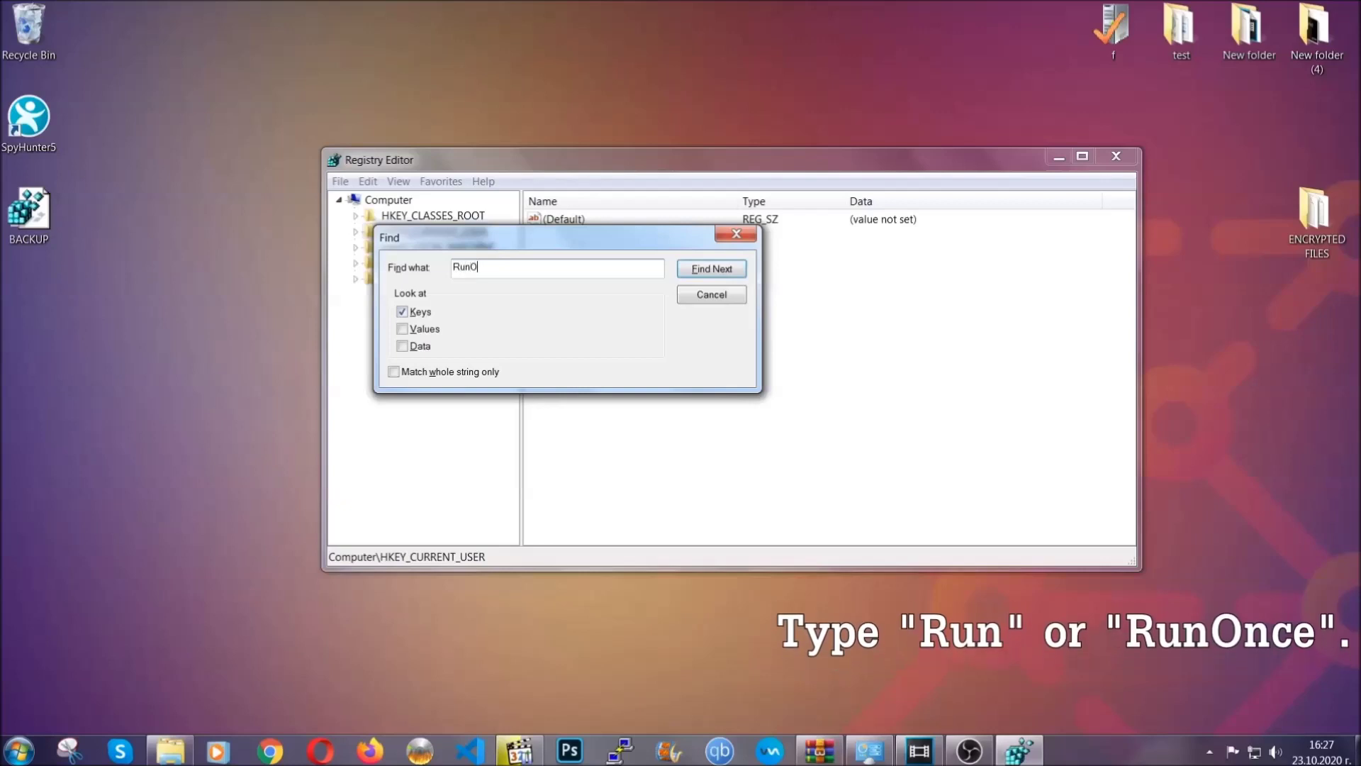
type("nce")
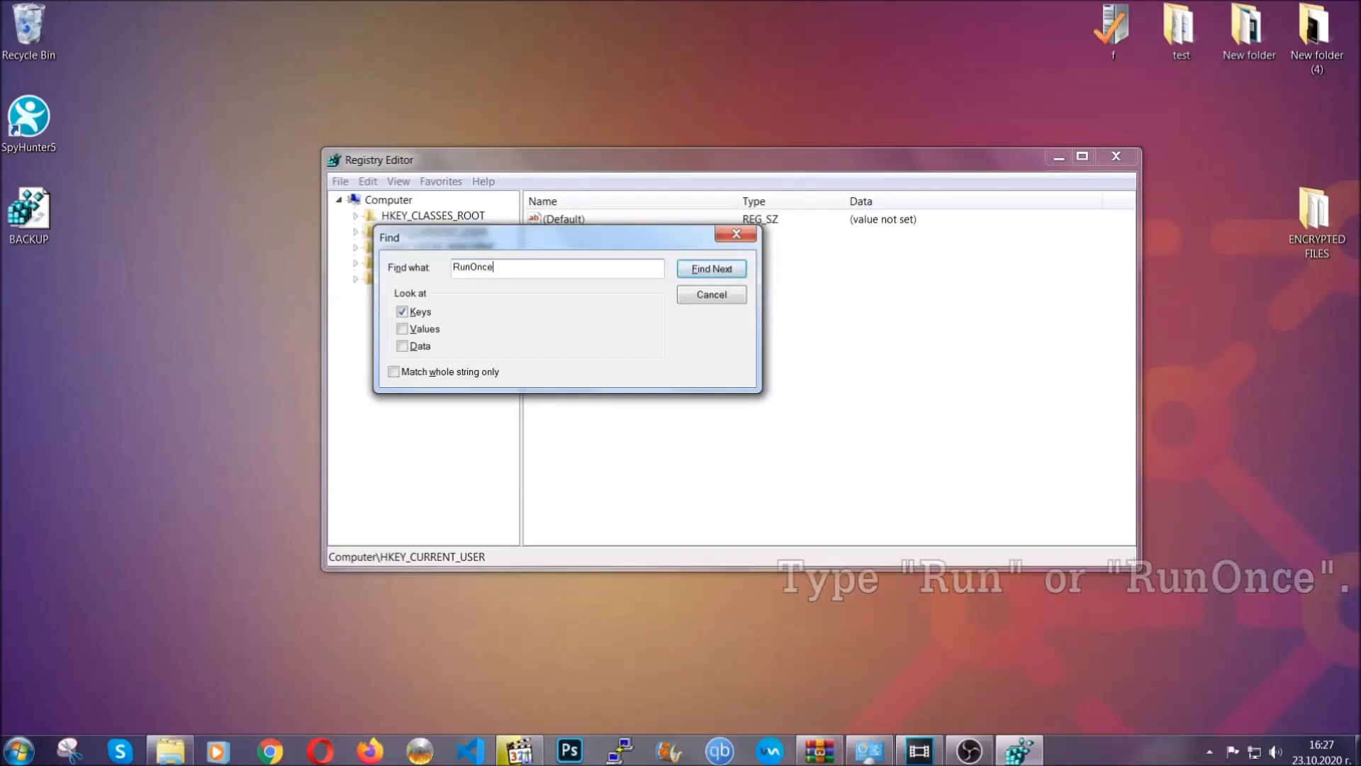
left_click(727, 270)
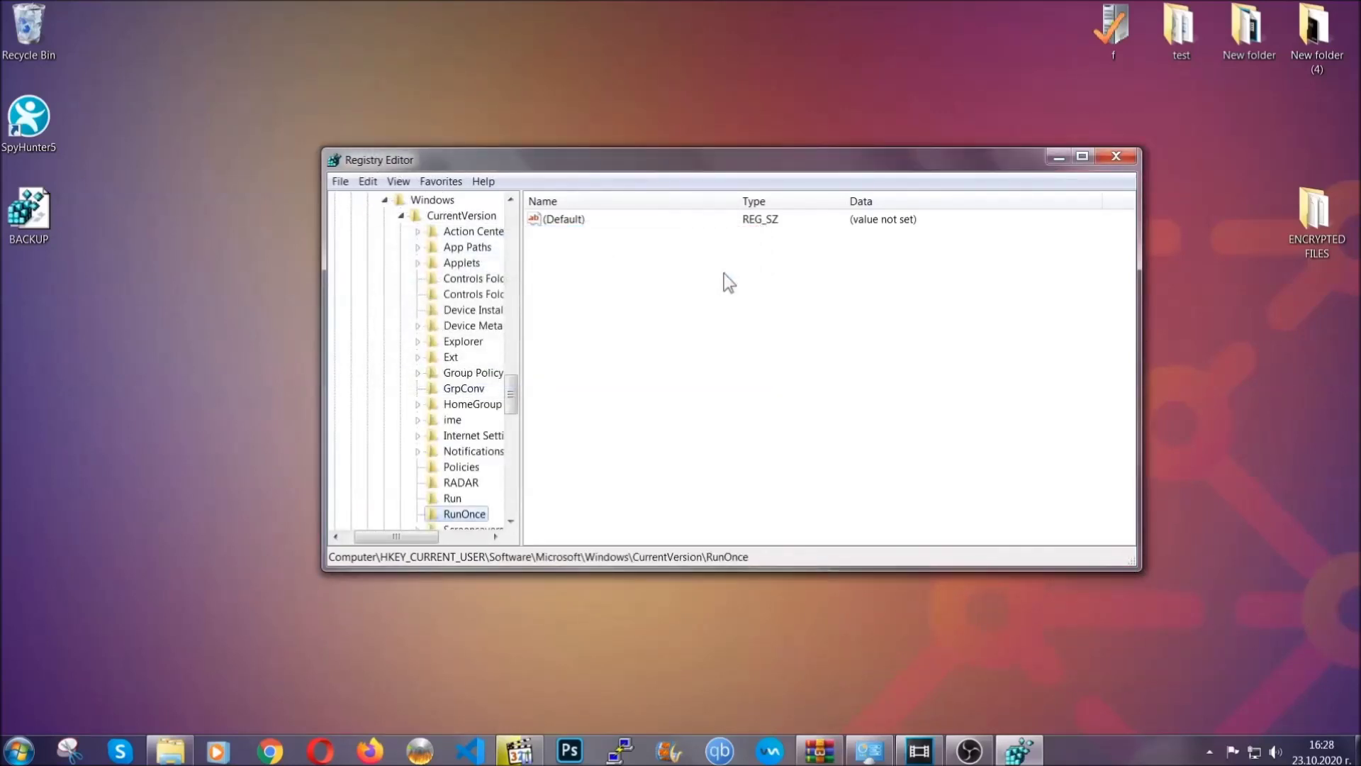
left_click_drag(519, 386, 512, 407)
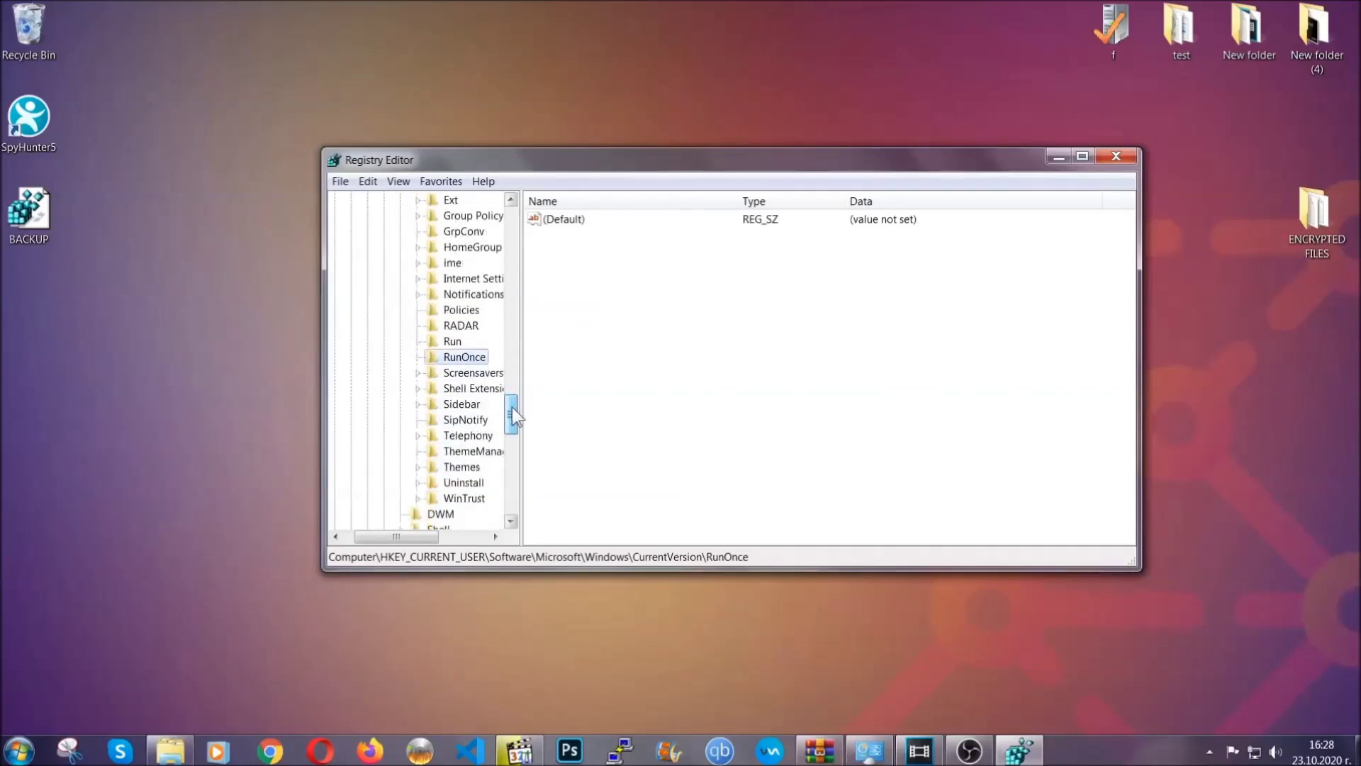
left_click(452, 341)
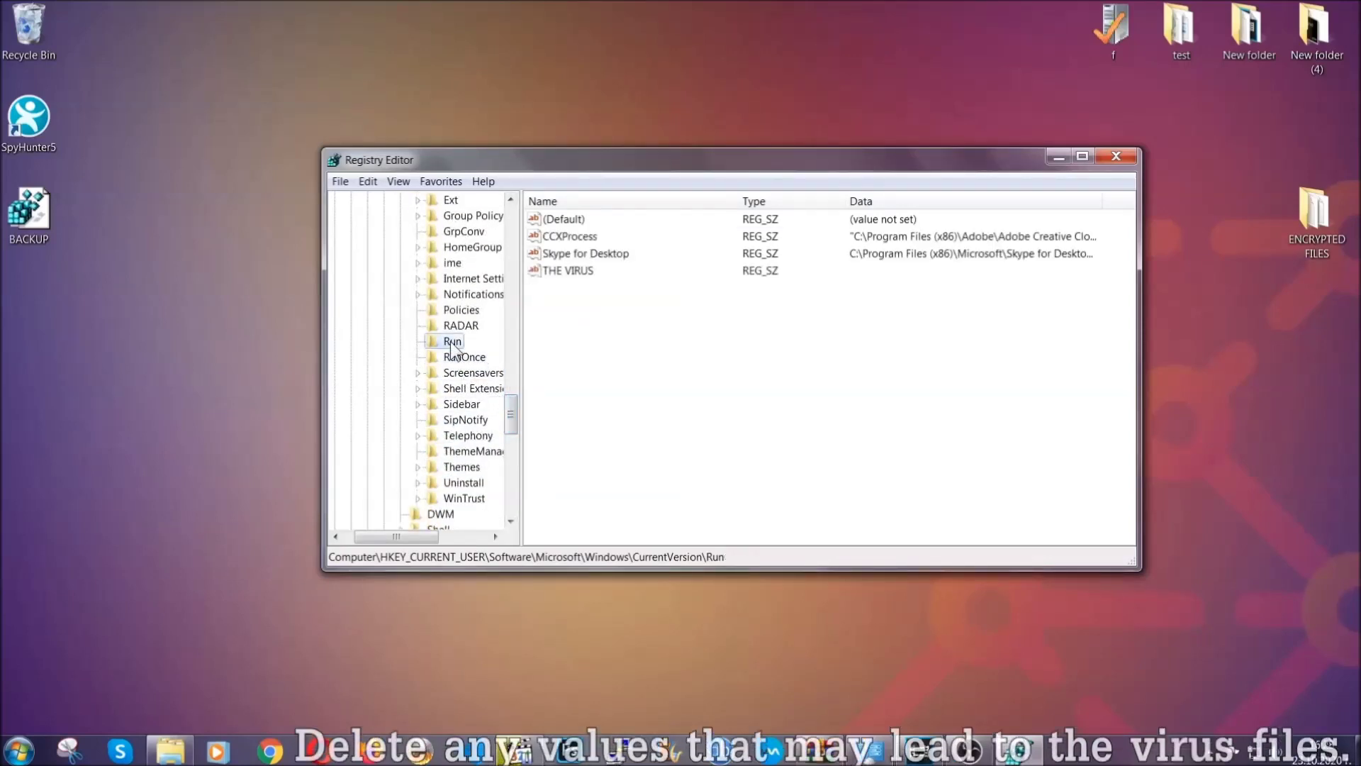
- Delete THE VIRUS value from the Run key and confirm with Yes
left_click(559, 272)
right_click(559, 272)
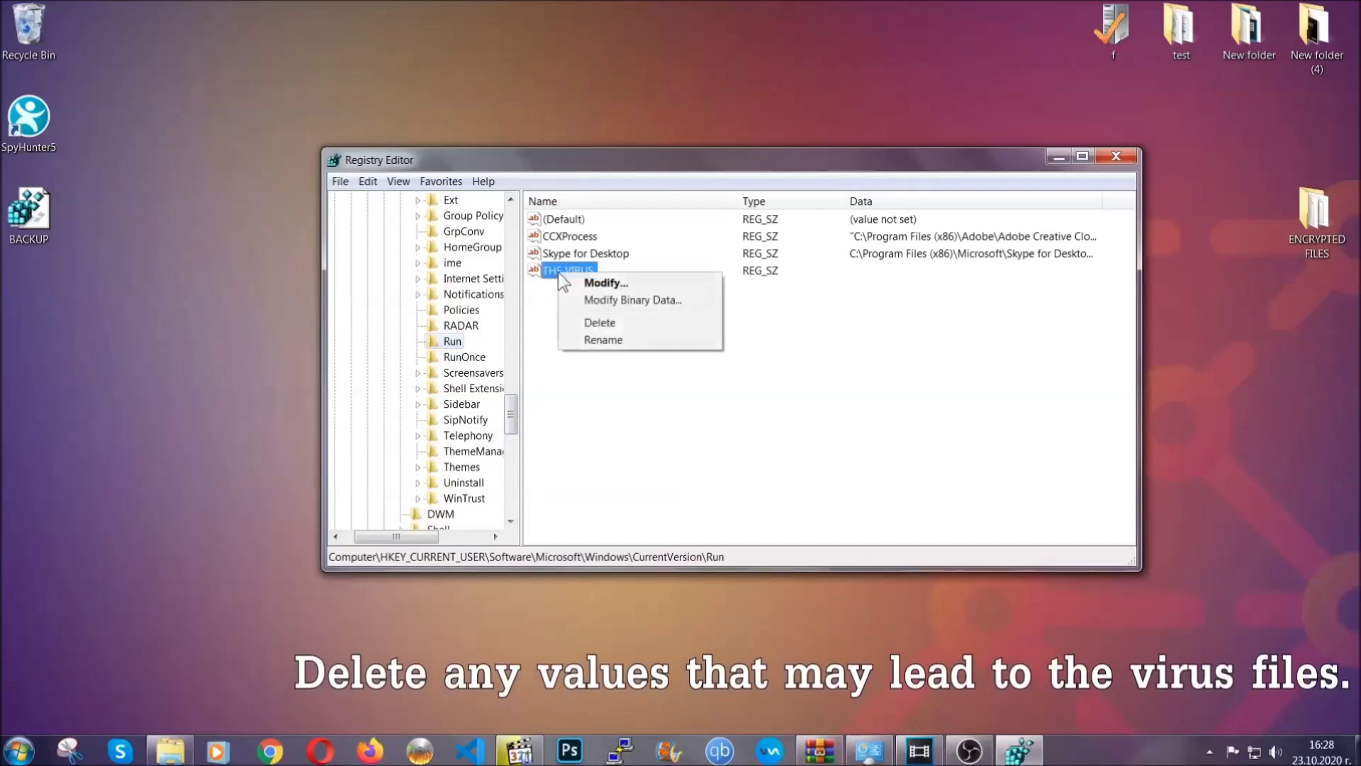
left_click(588, 324)
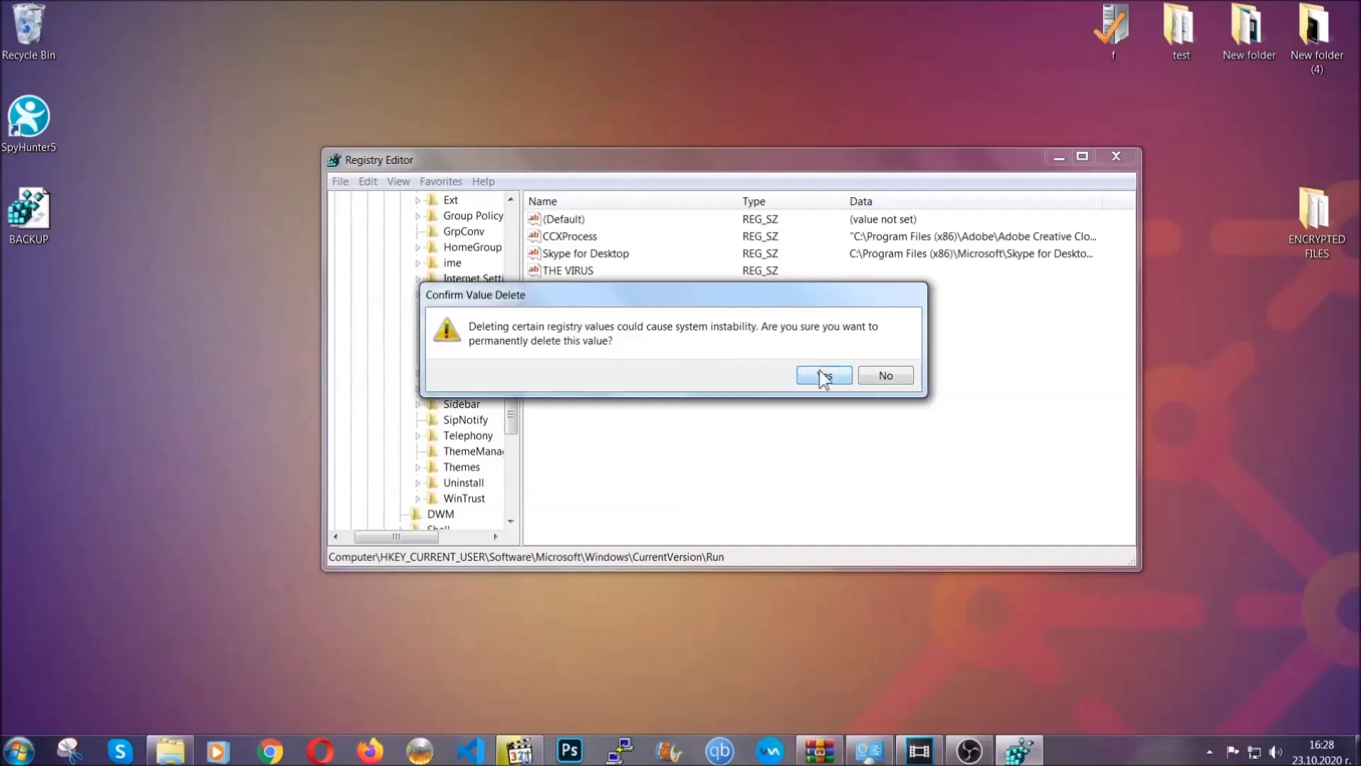
left_click(824, 376)
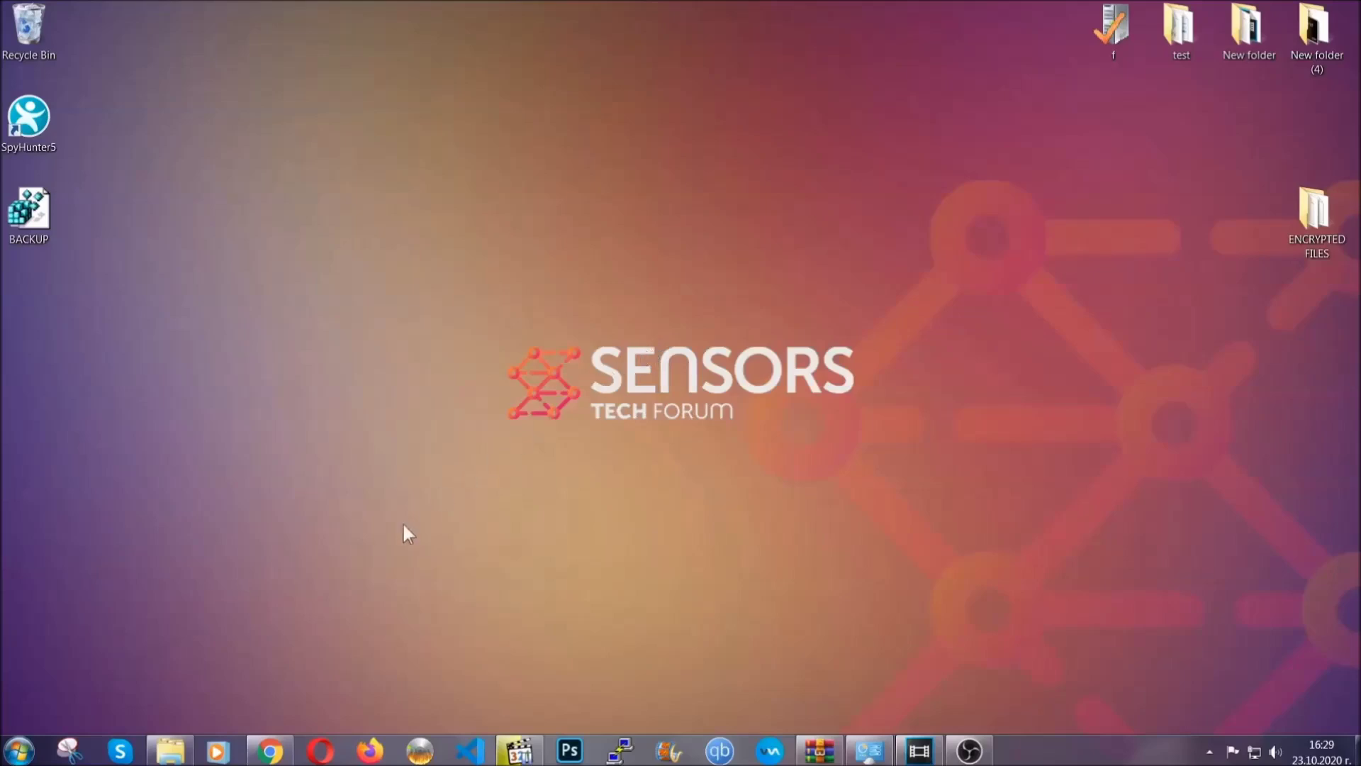
- Bring back the file-recovery article in Chrome and expand the Method 2 Windows Backup section
left_click(270, 751)
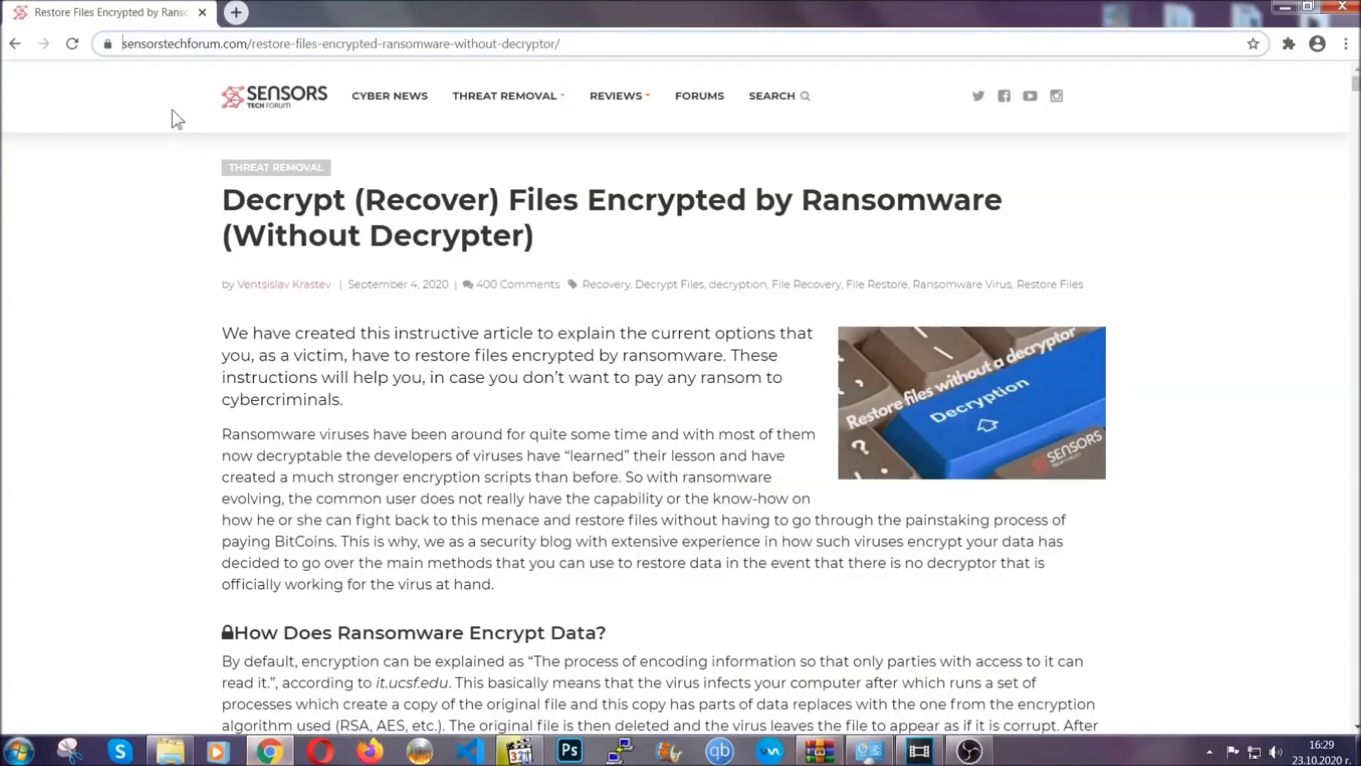
left_click_drag(123, 44, 614, 51)
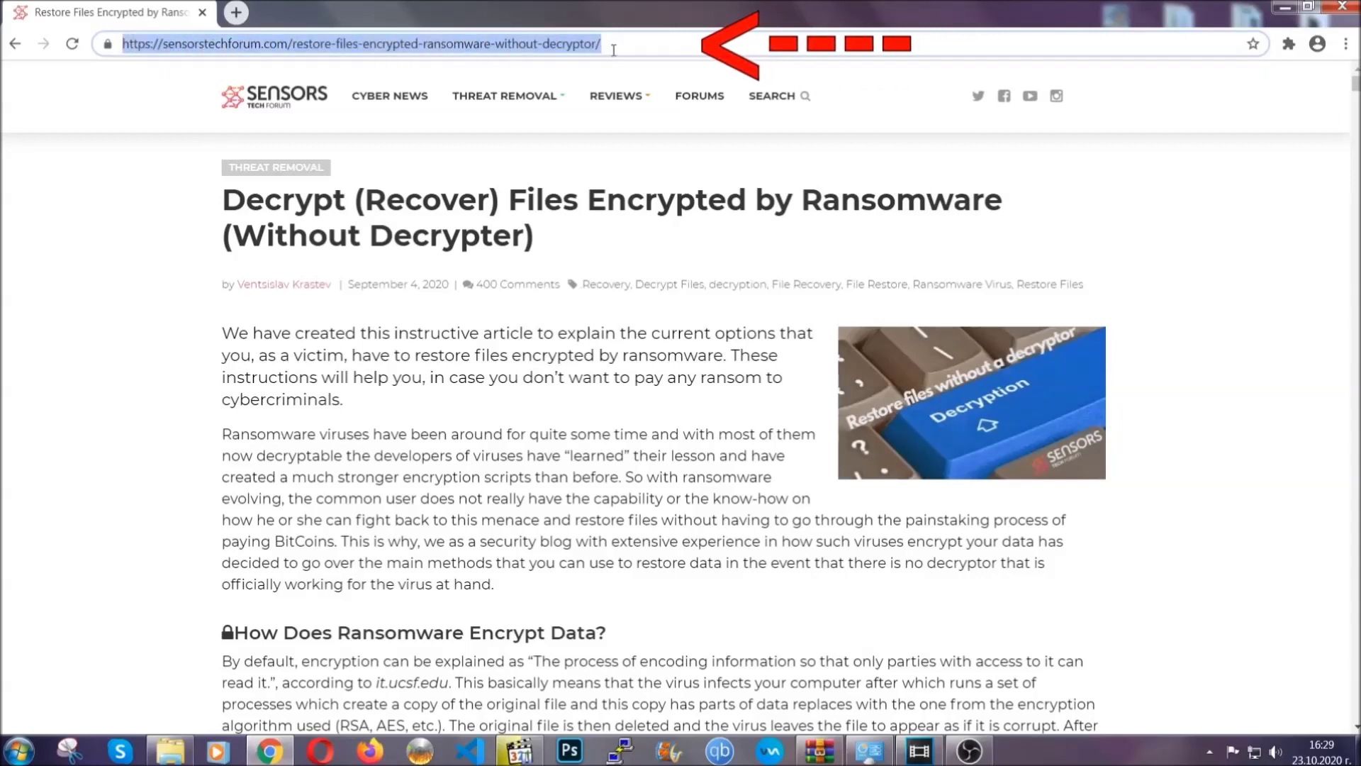
mouse_move(615, 140)
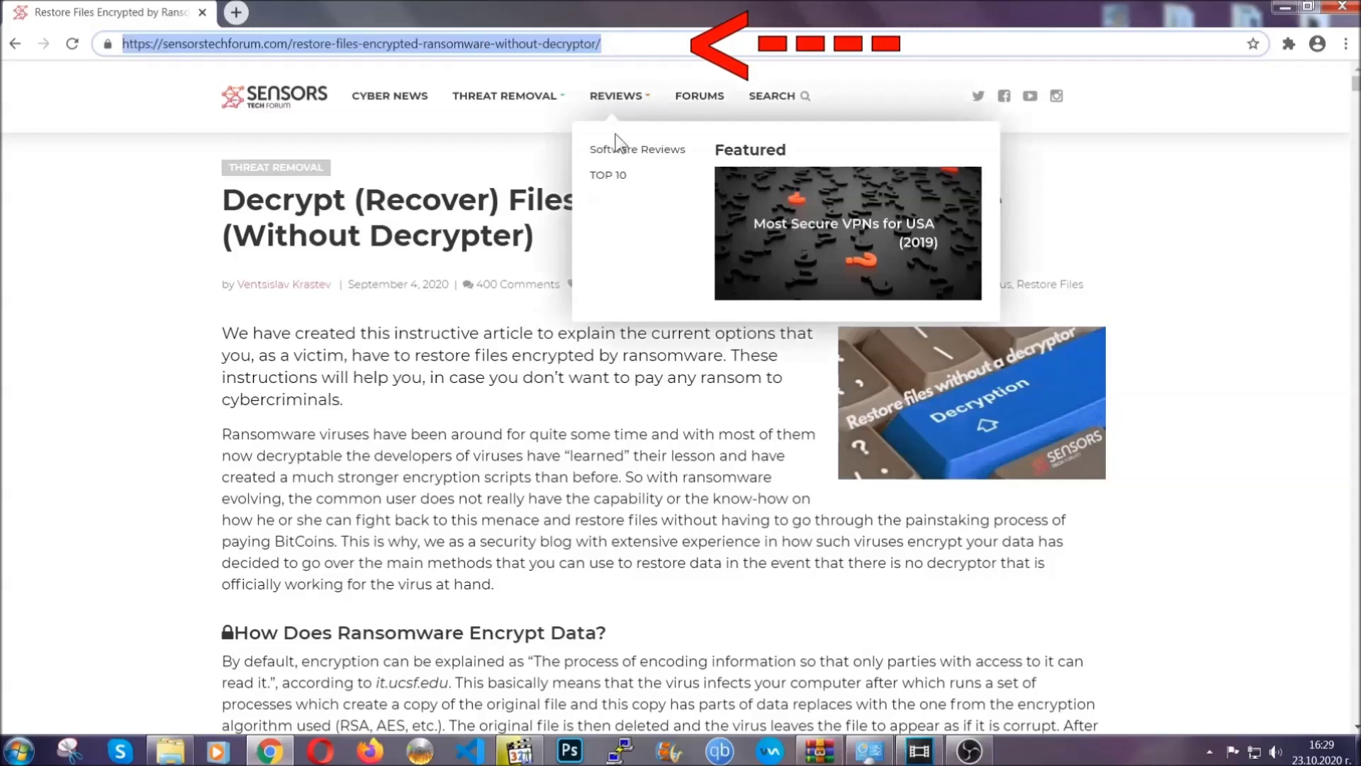
scroll(699, 387, "down", 5)
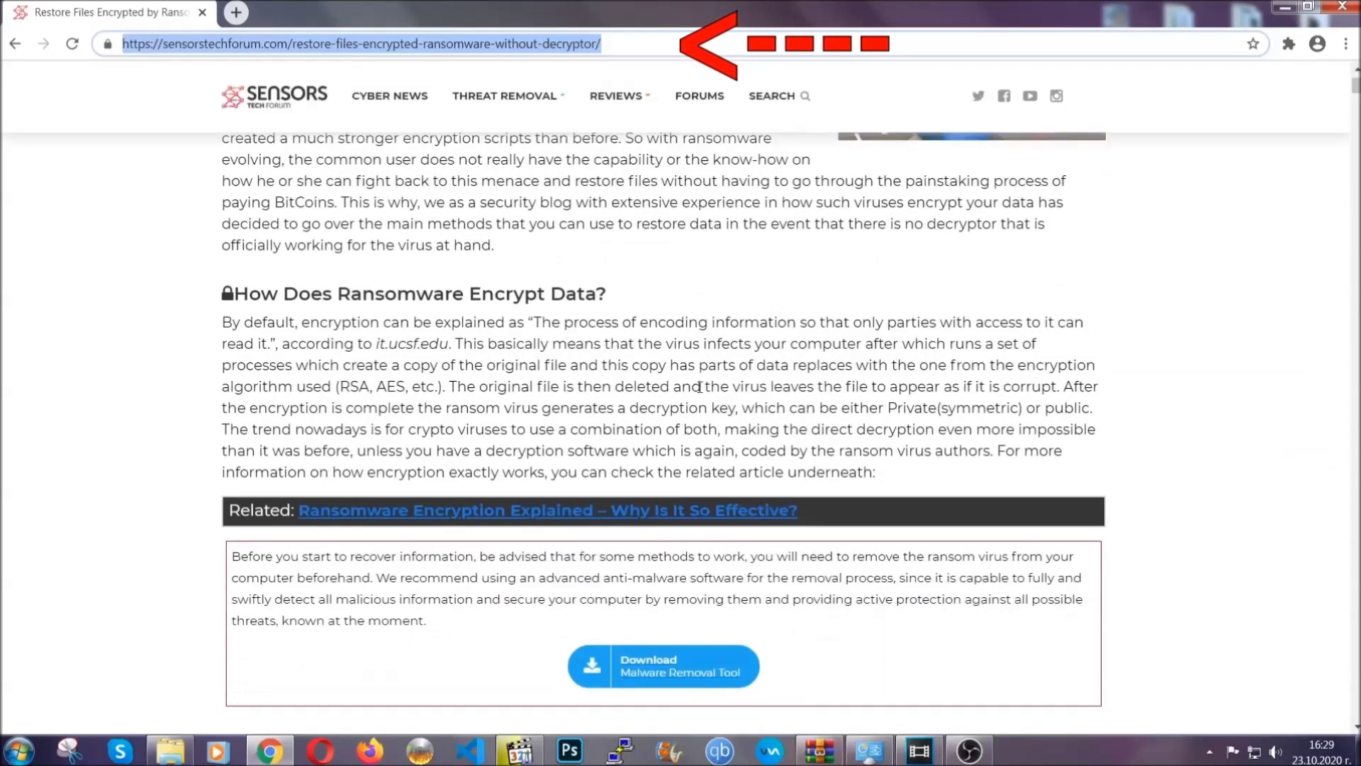
scroll(700, 387, "down", 6)
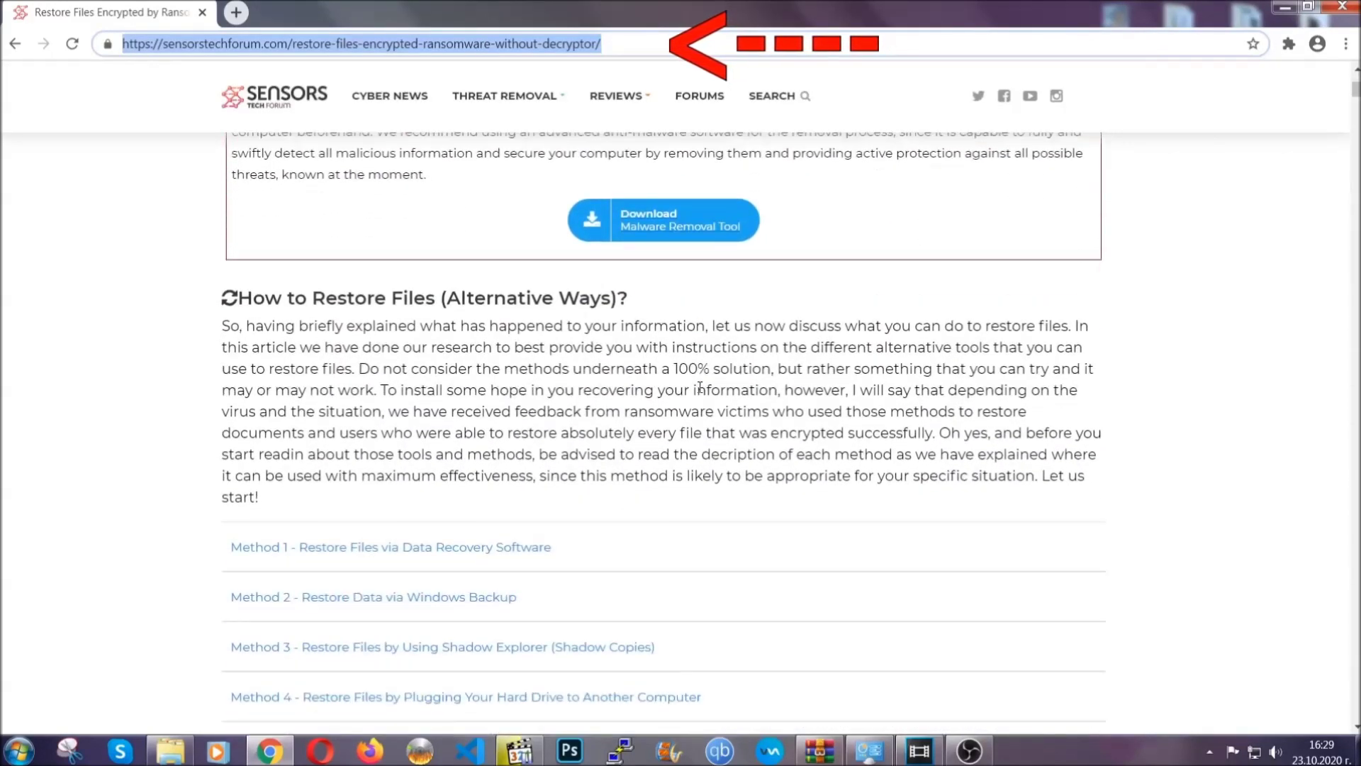
scroll(702, 387, "down", 1)
scroll(702, 391, "down", 3)
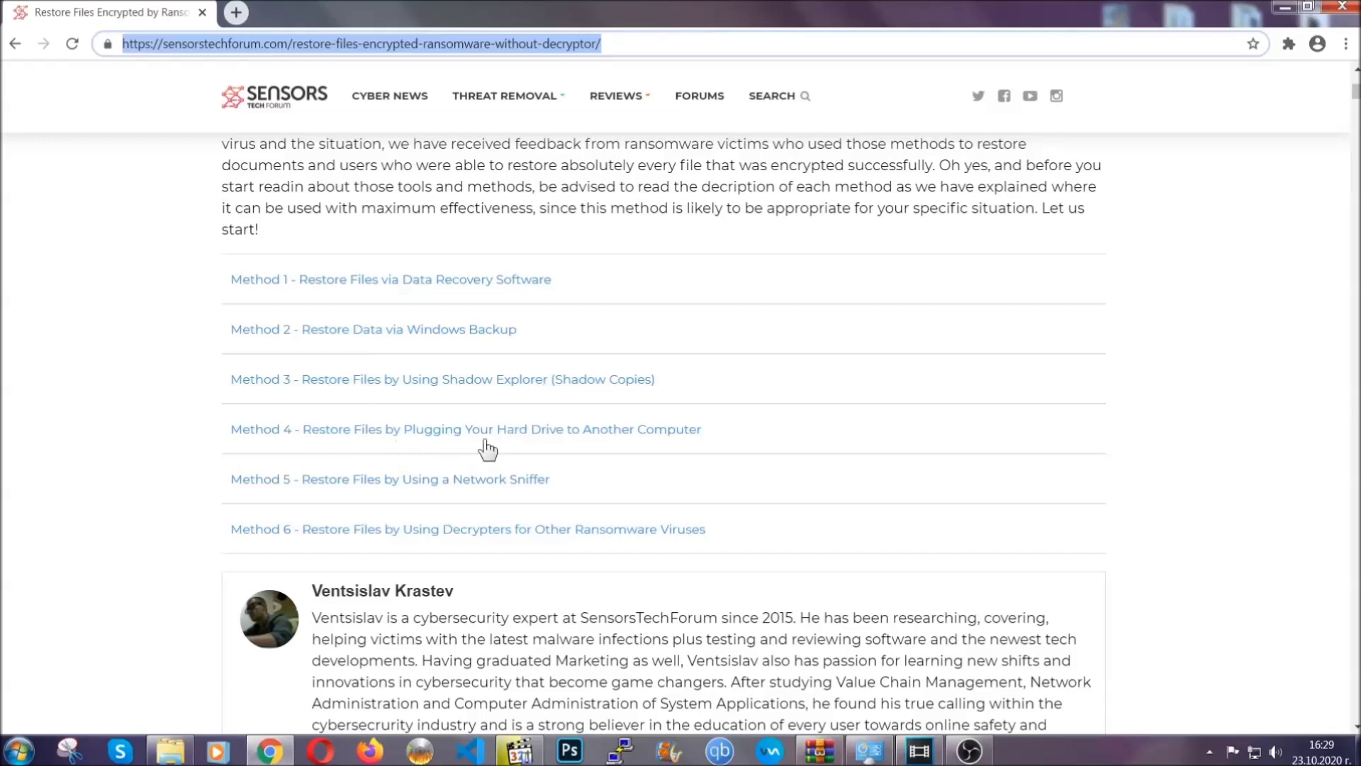
left_click(424, 329)
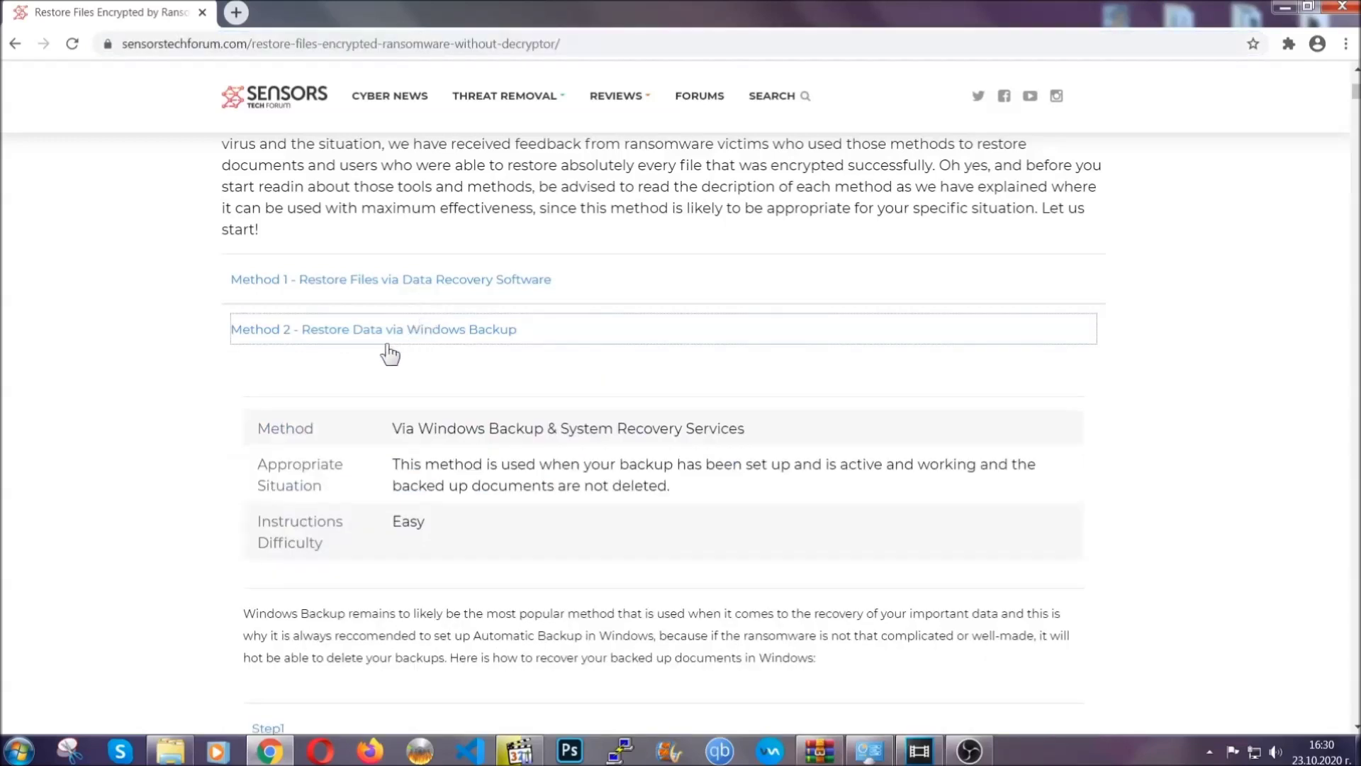
left_click_drag(394, 428, 479, 529)
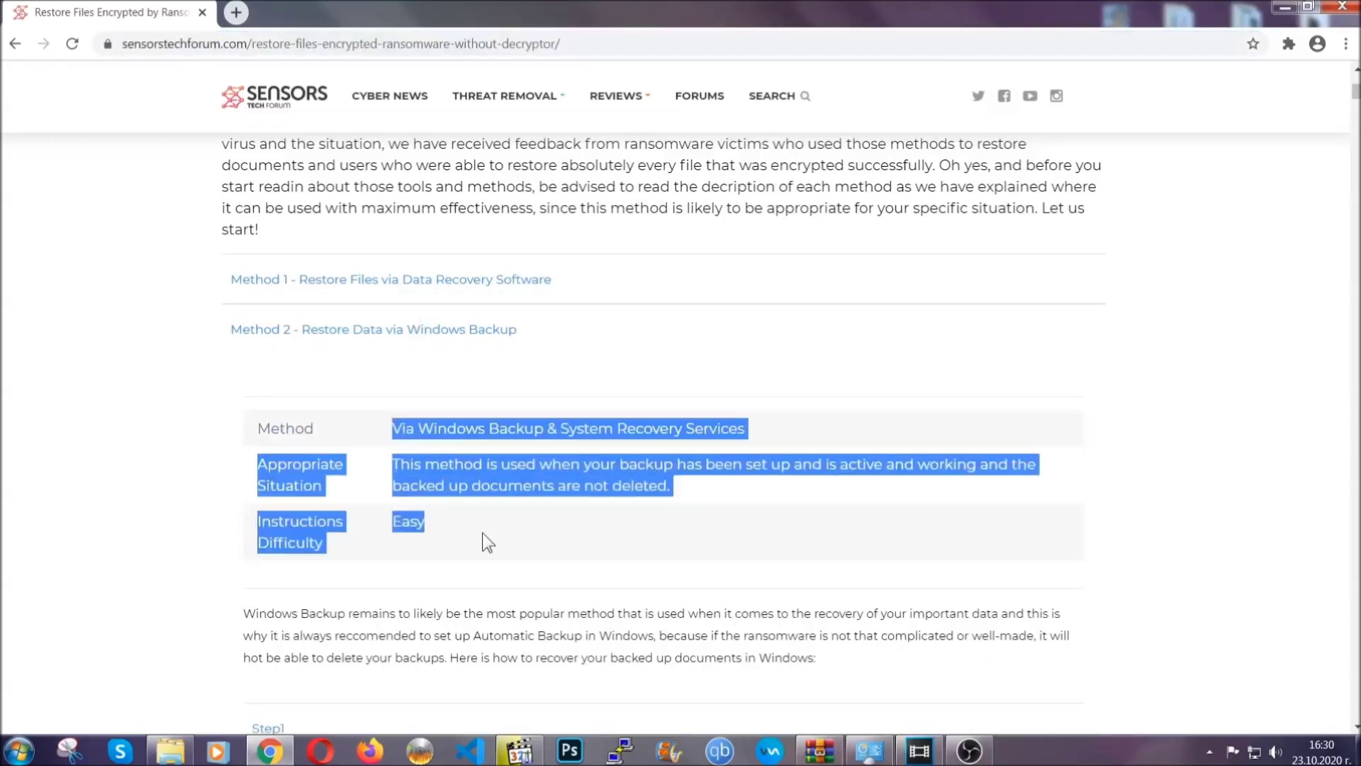
left_click(486, 529)
- Expand Step1, Step2 and Step3 of the Windows Backup method, then minimize Chrome
scroll(486, 529, "down", 4)
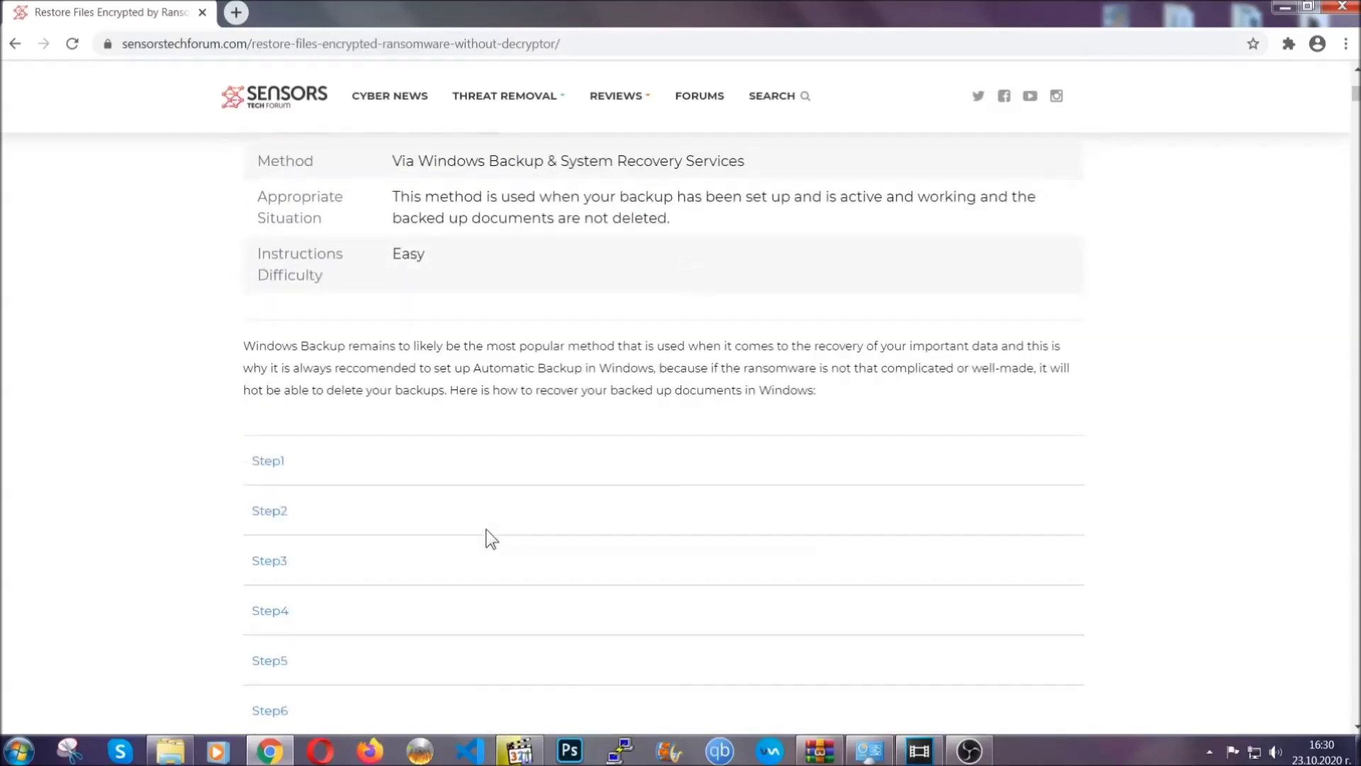
scroll(486, 529, "down", 1)
left_click(280, 371)
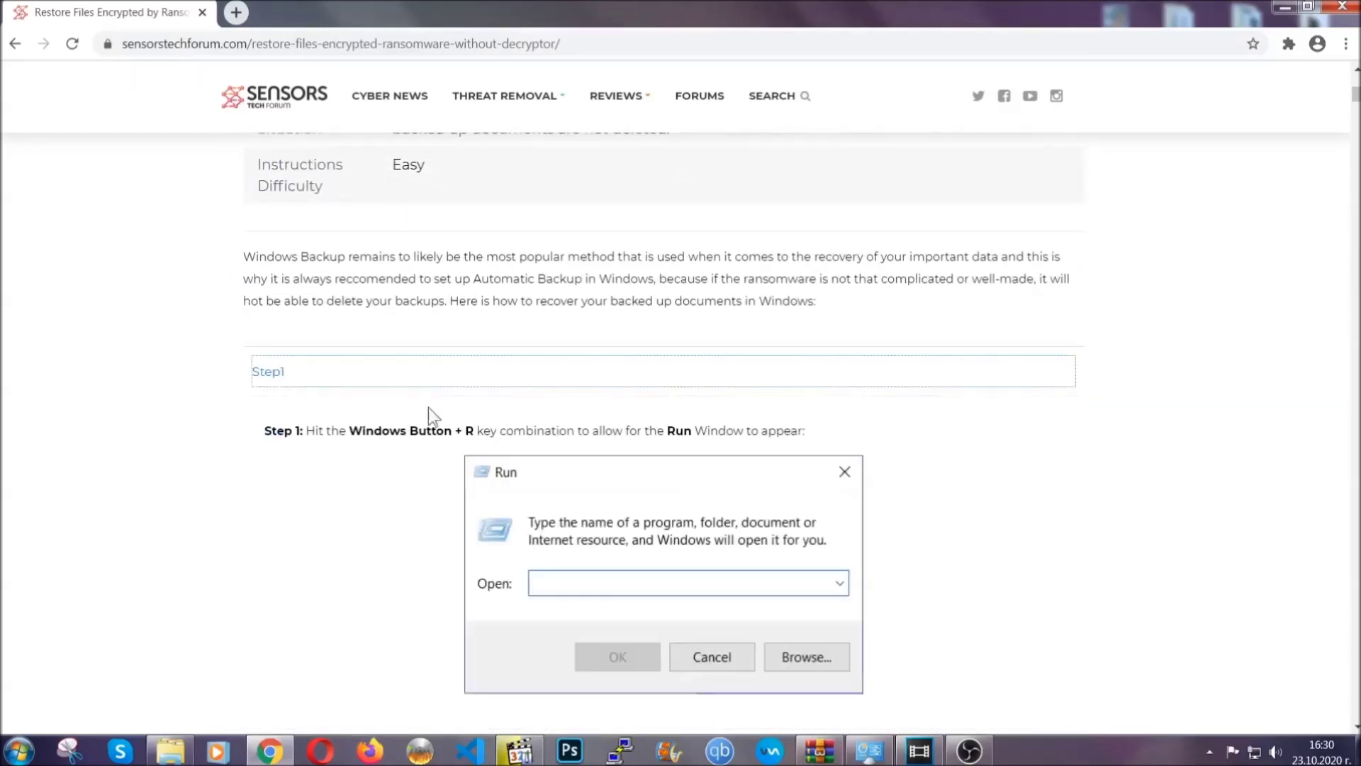
scroll(636, 439, "down", 5)
left_click(317, 441)
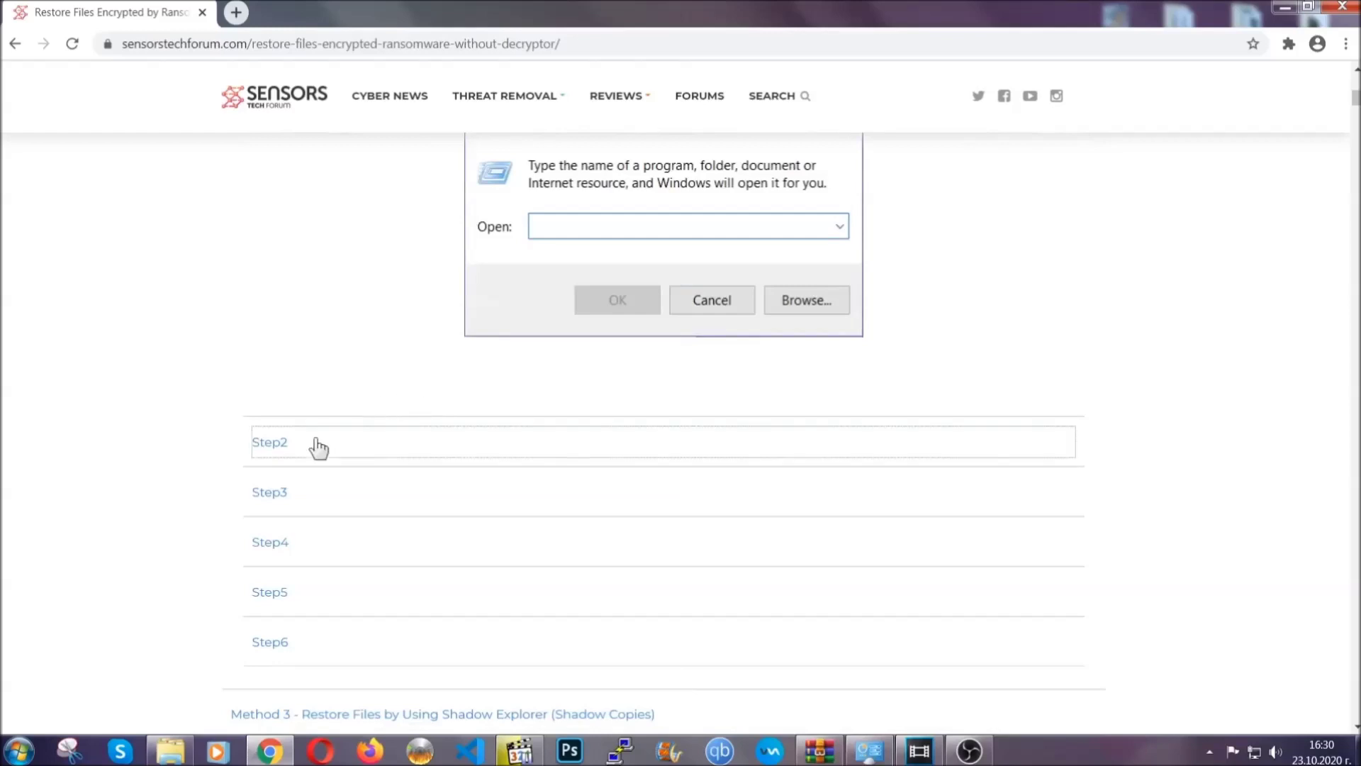
scroll(611, 448, "down", 5)
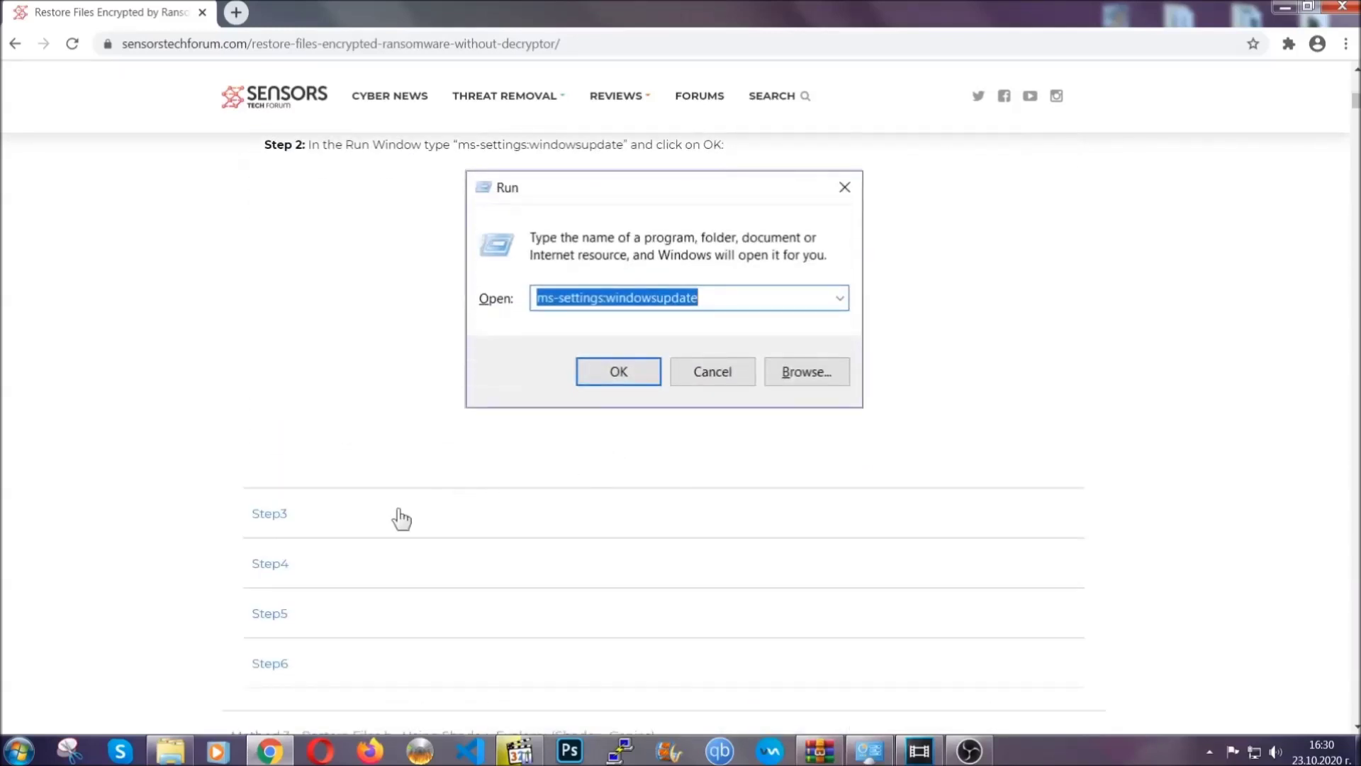
left_click(401, 519)
scroll(602, 486, "down", 4)
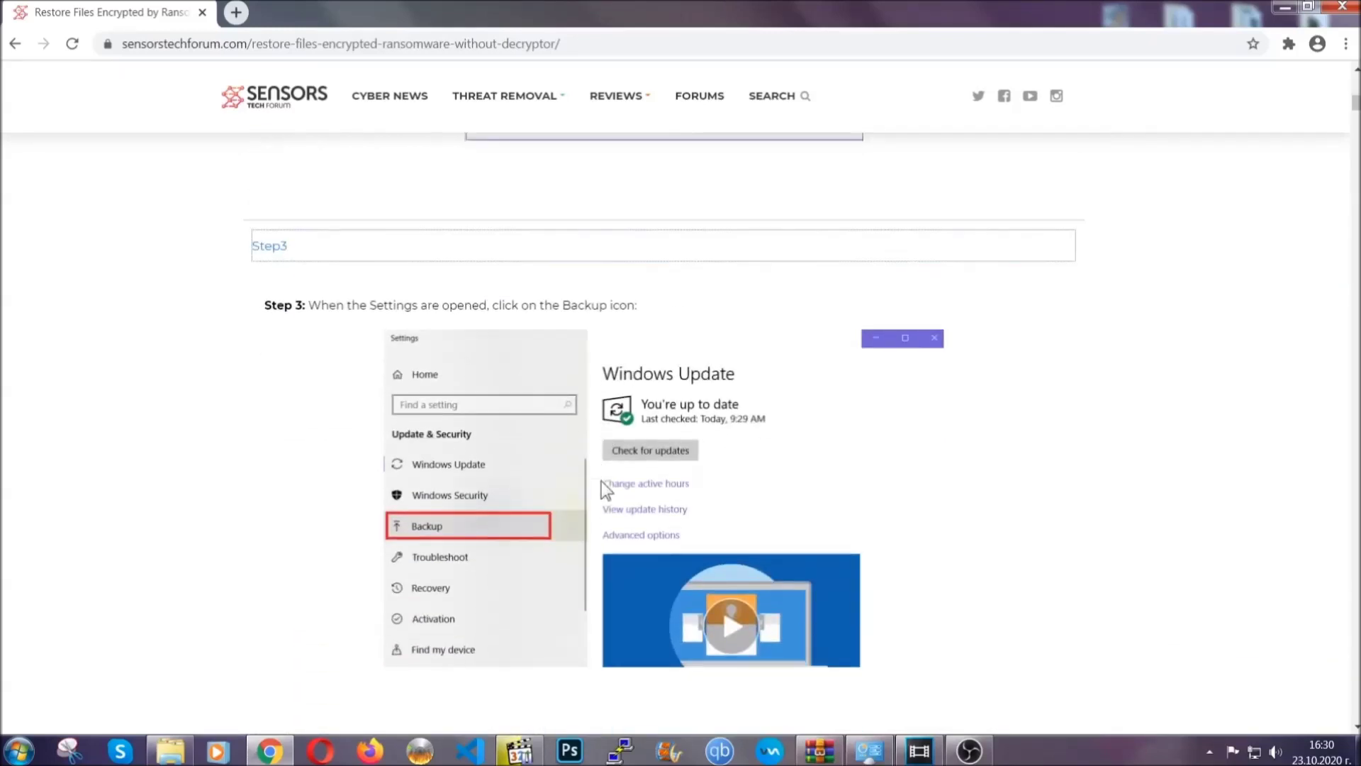
scroll(601, 481, "down", 2)
scroll(598, 484, "down", 2)
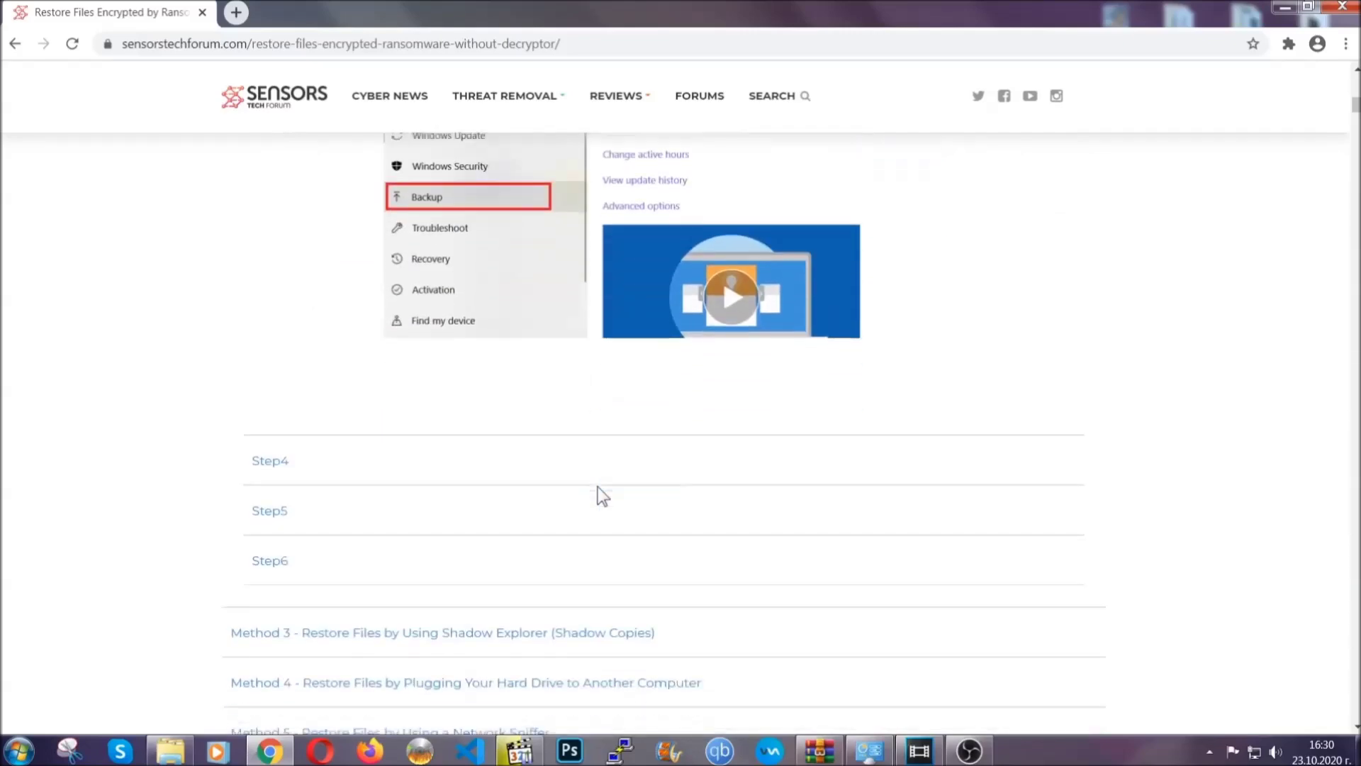
scroll(597, 486, "down", 7)
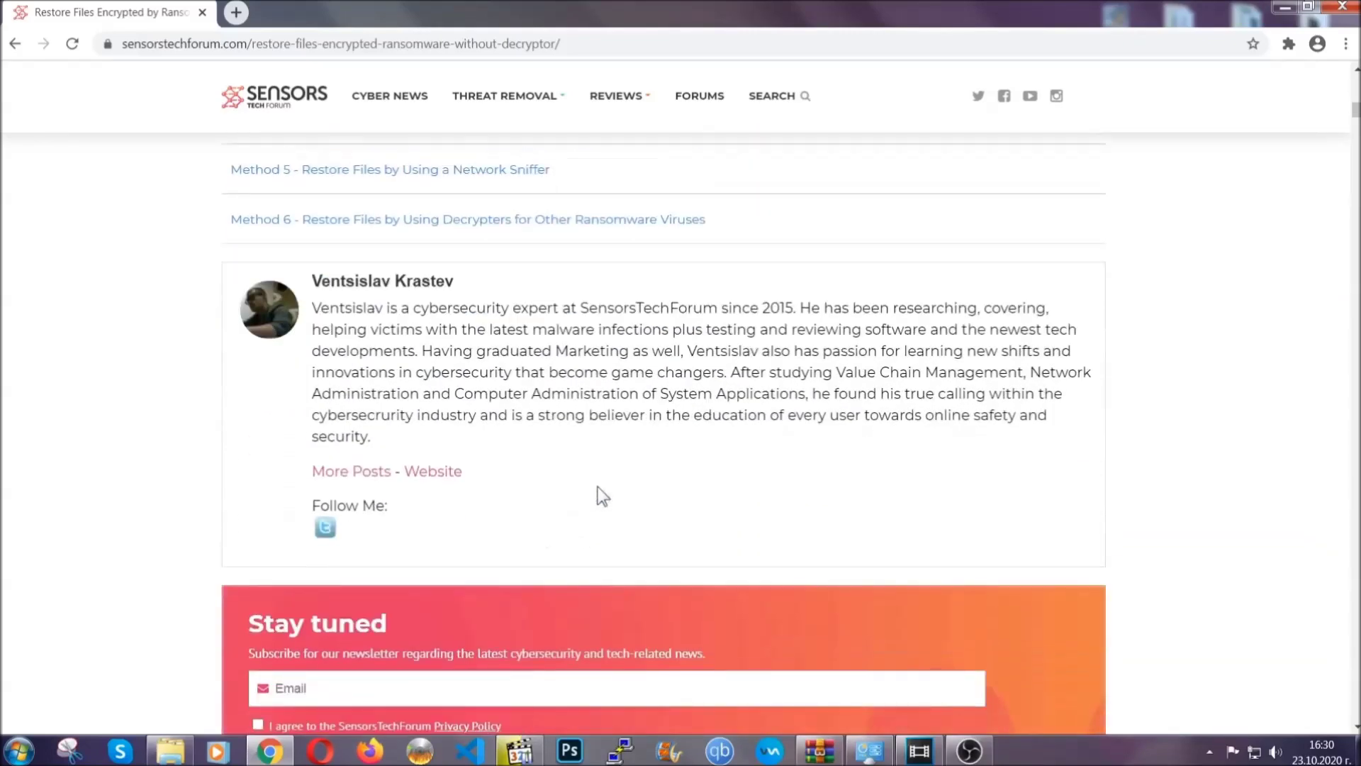
scroll(598, 486, "up", 20)
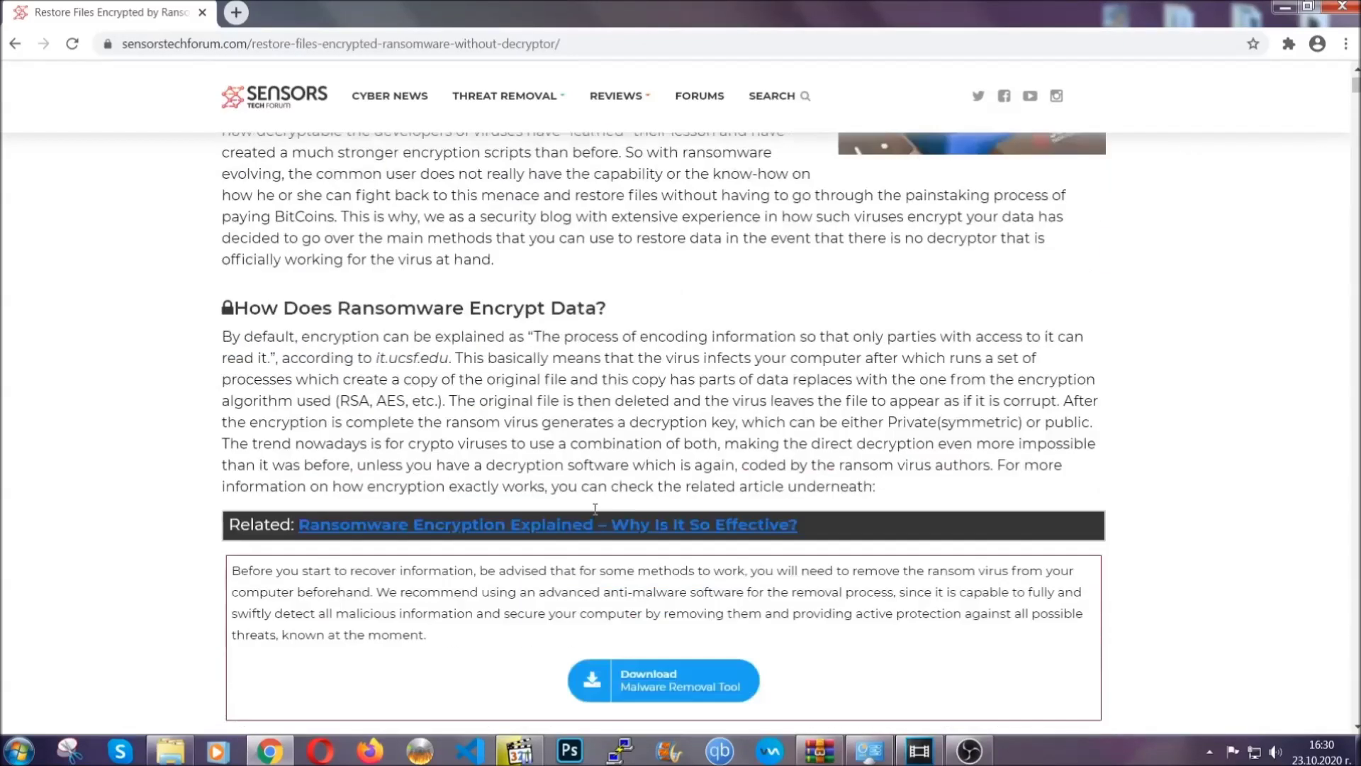
scroll(595, 508, "up", 4)
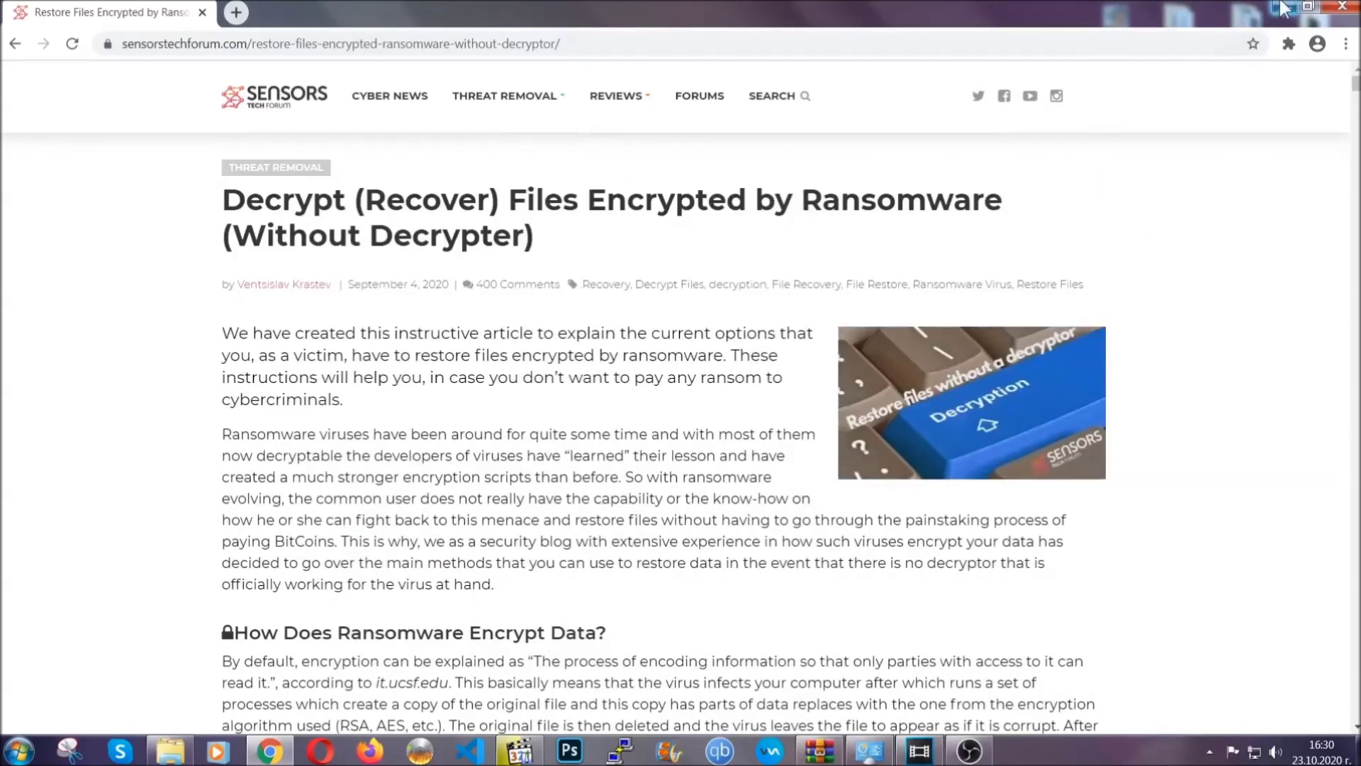
left_click(1282, 8)
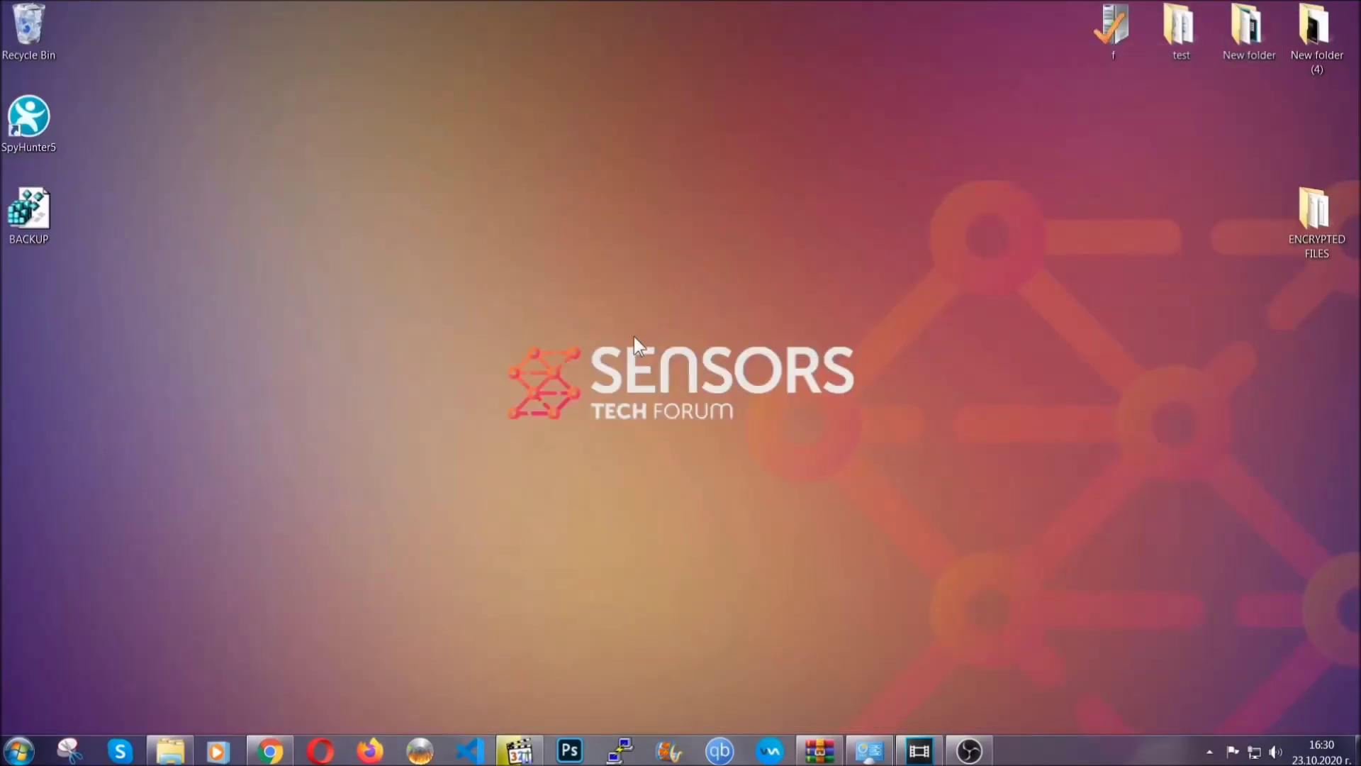